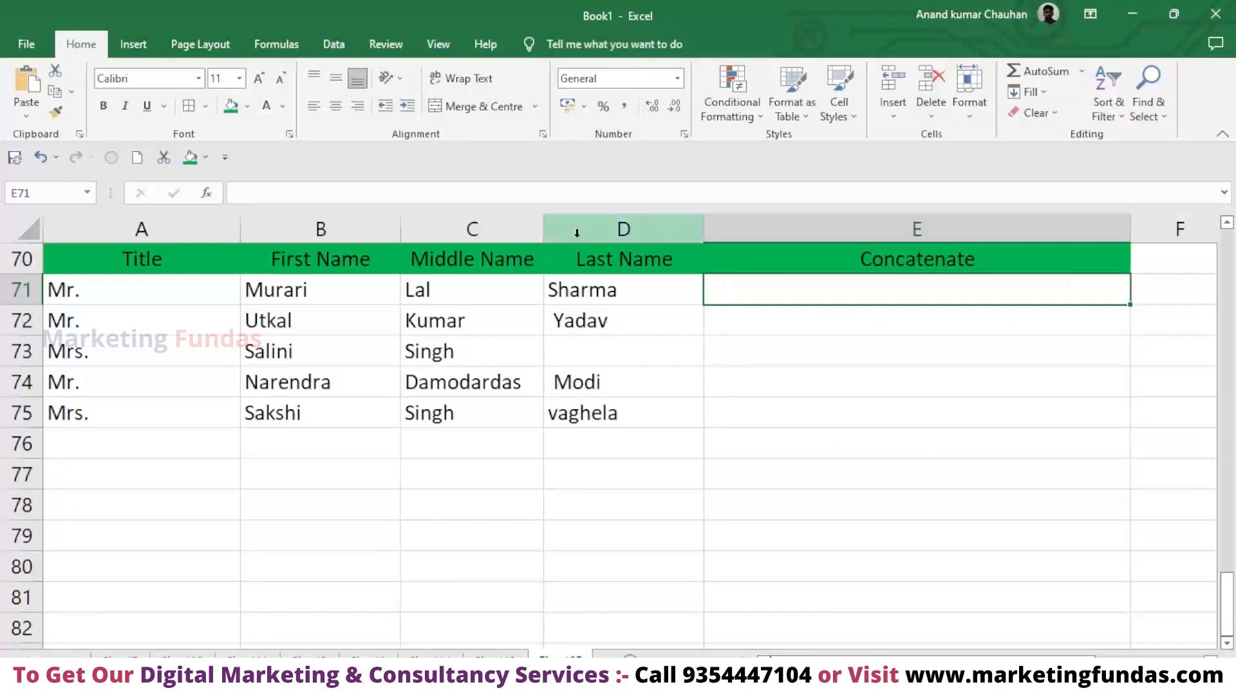
Narrow column A to fit the titles and widen column E for the Concatenate results.
left_click_drag(236, 222, 170, 231)
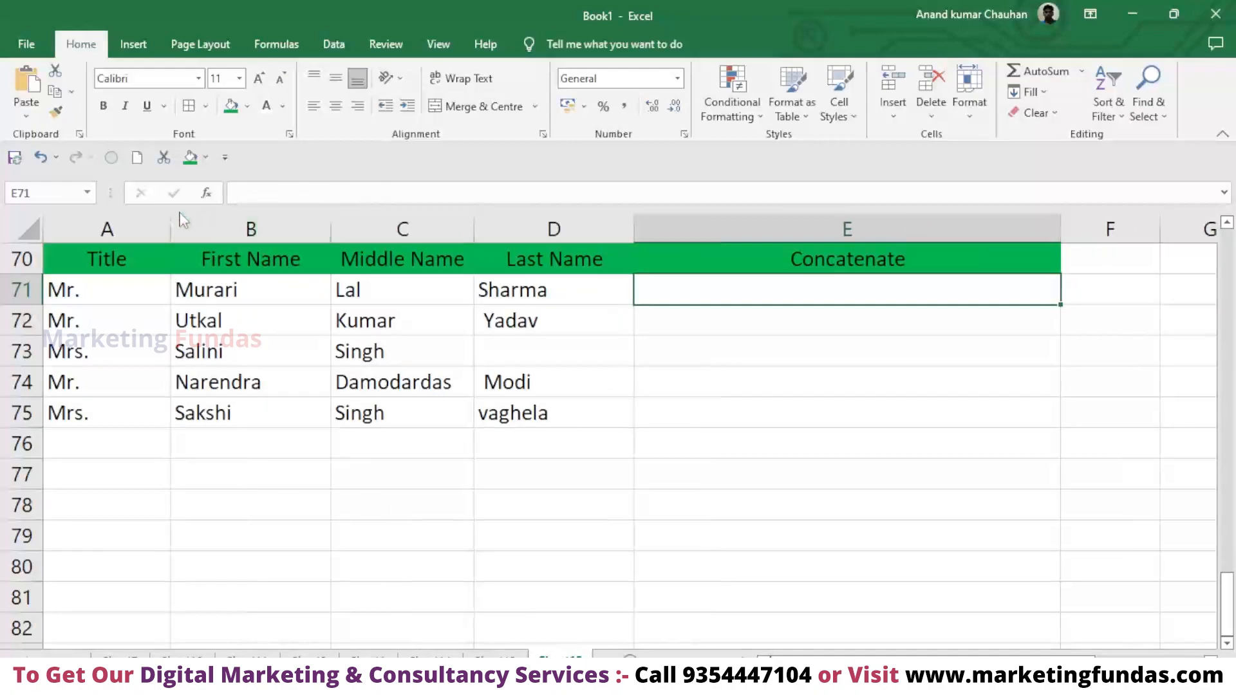
left_click_drag(172, 227, 119, 227)
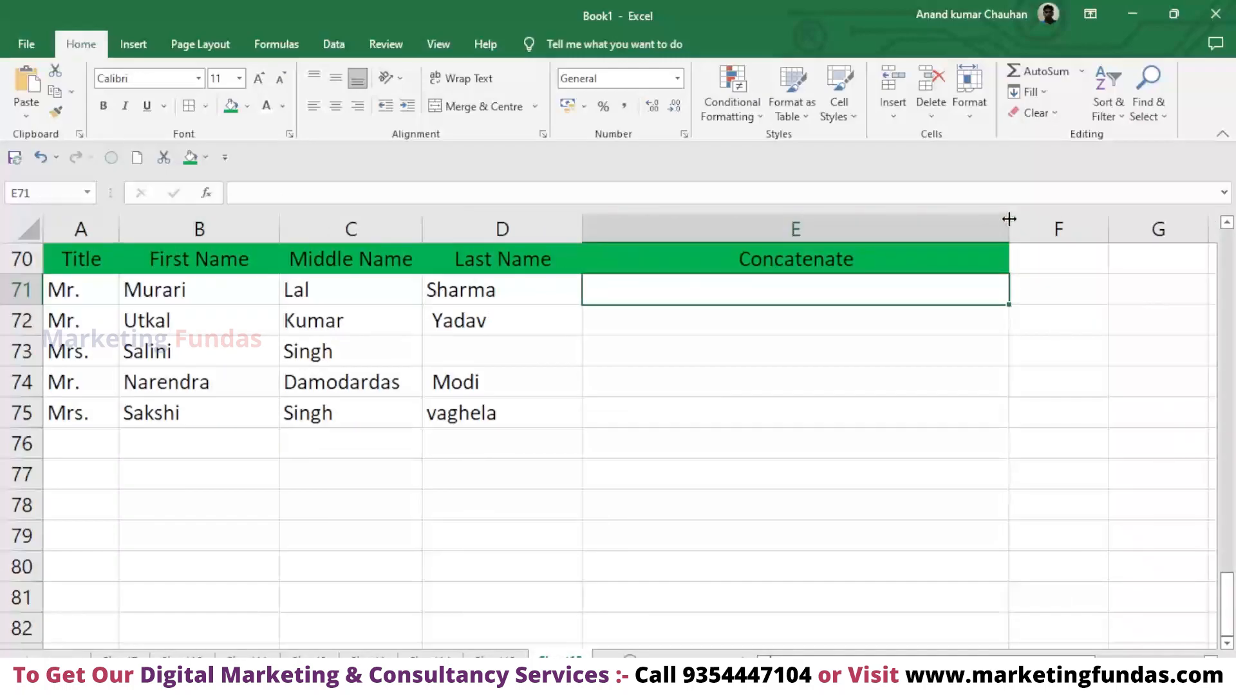
left_click_drag(1009, 219, 1056, 241)
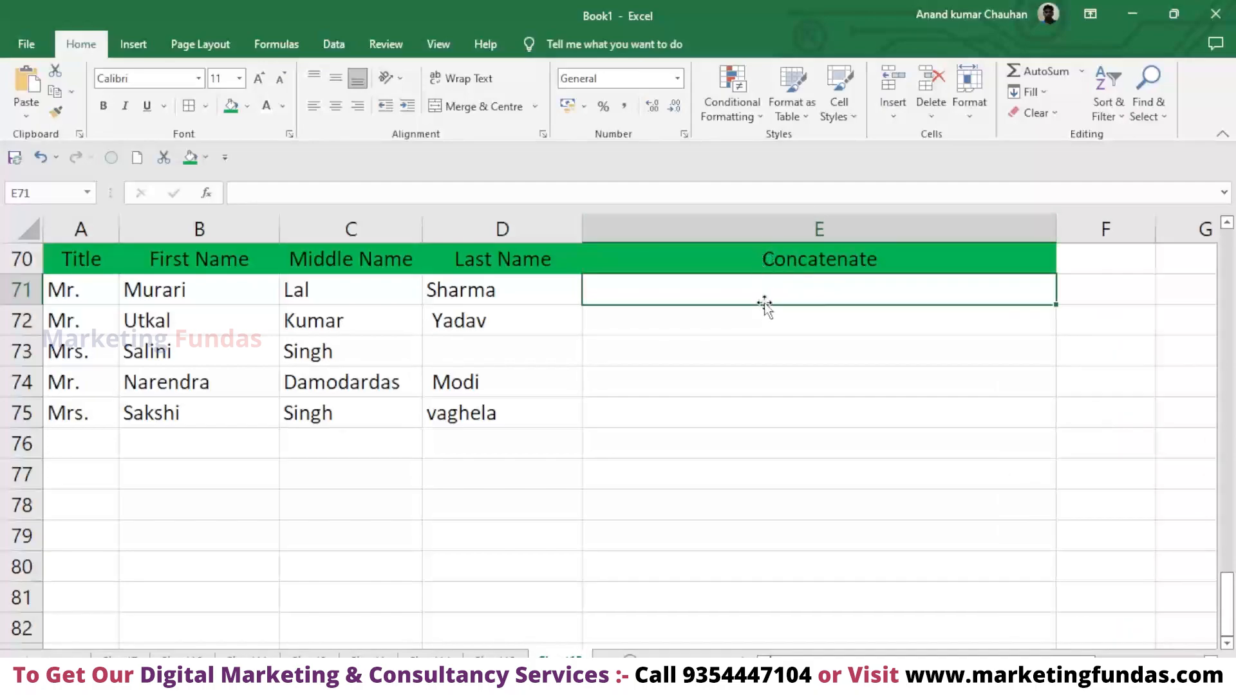
Begin a CONCATENATE formula in cell E71, under the Concatenate header.
double_click(742, 296)
type("=")
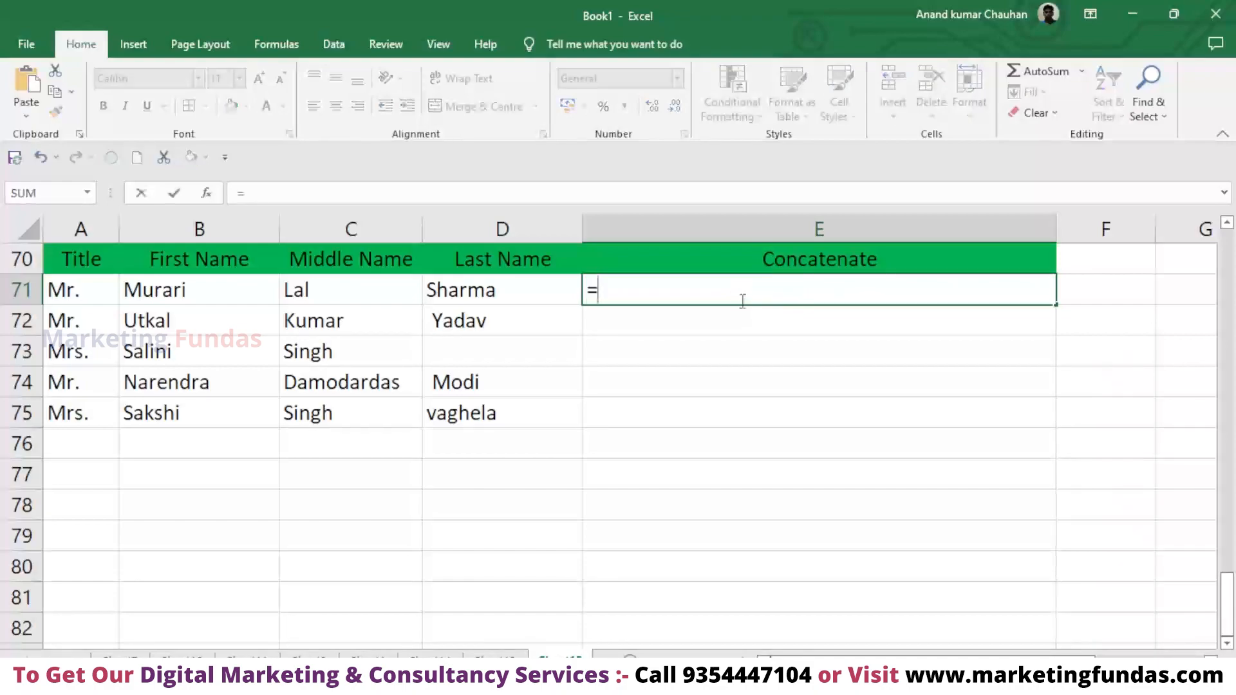
type("C")
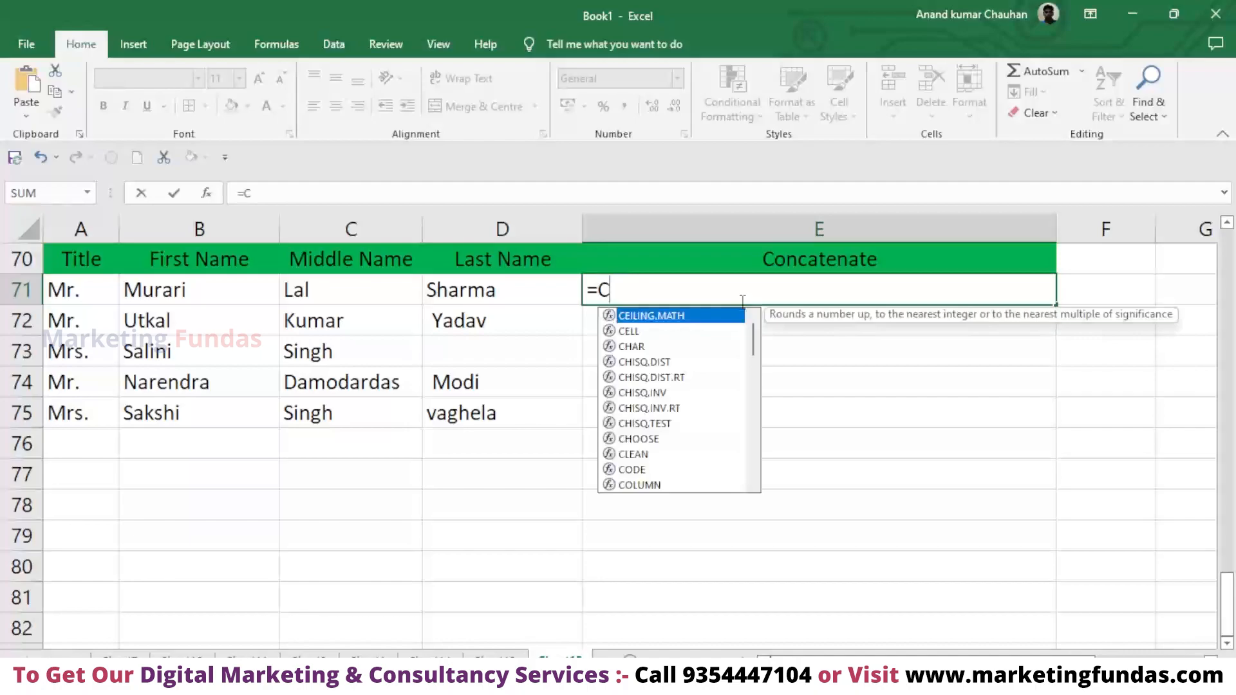
type("on")
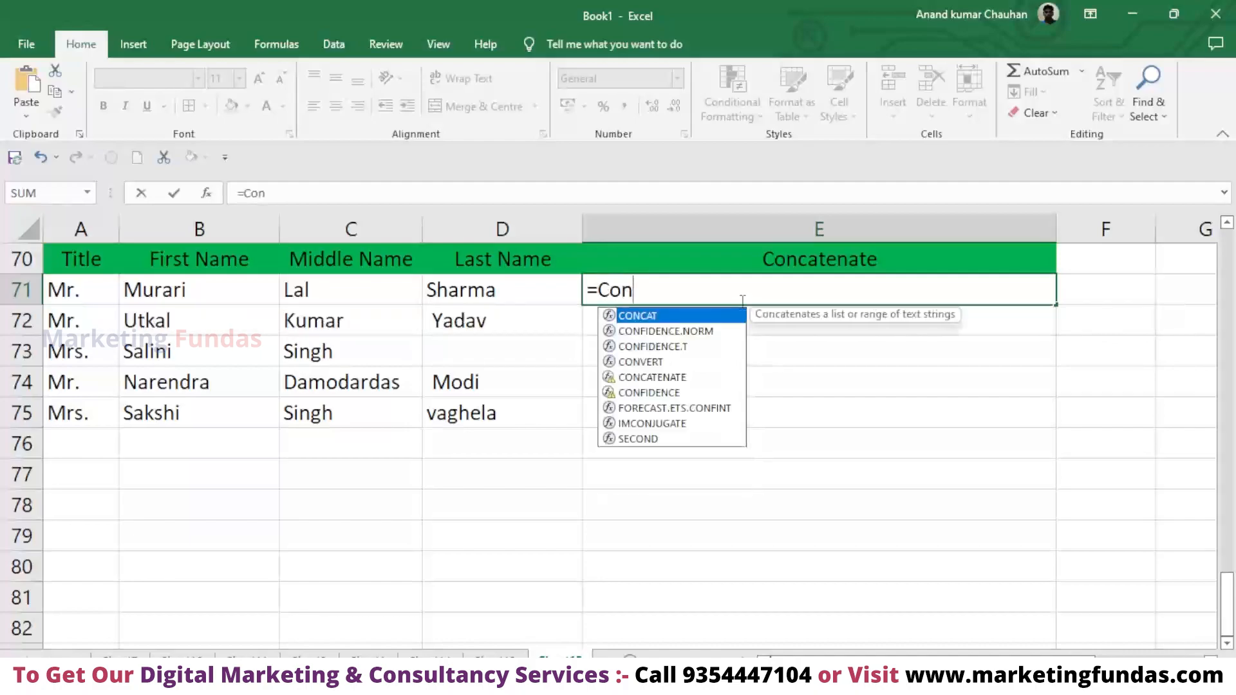
type("cat")
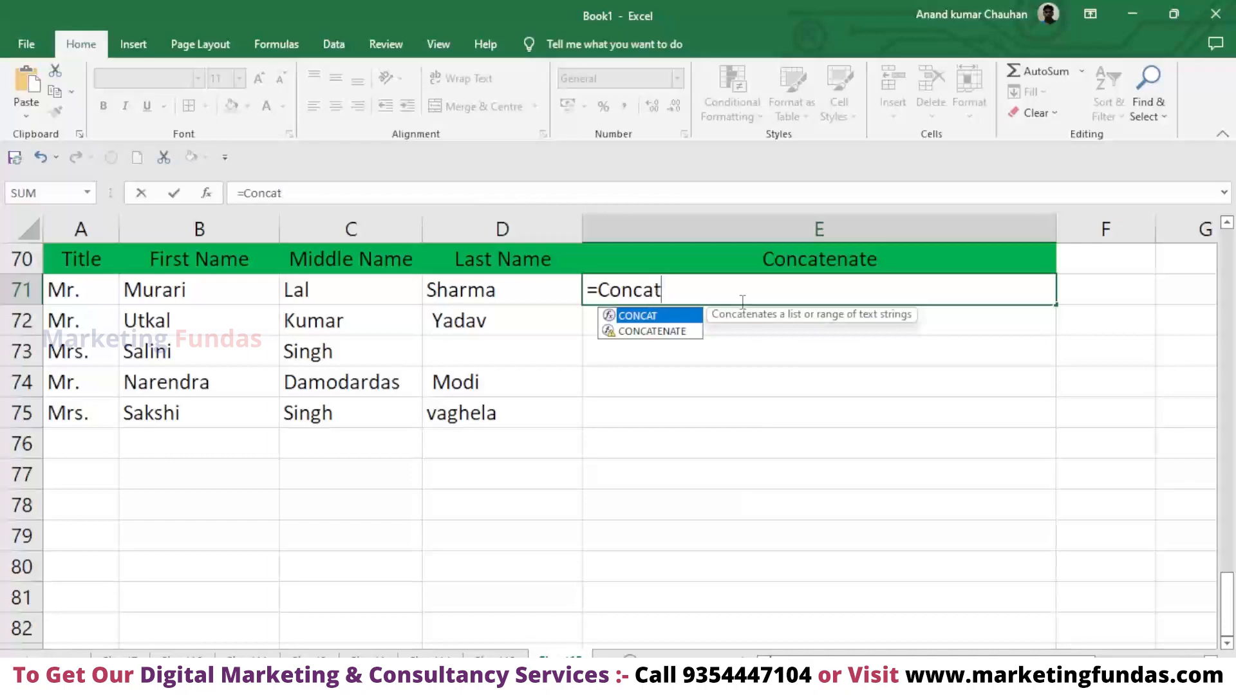
type("en")
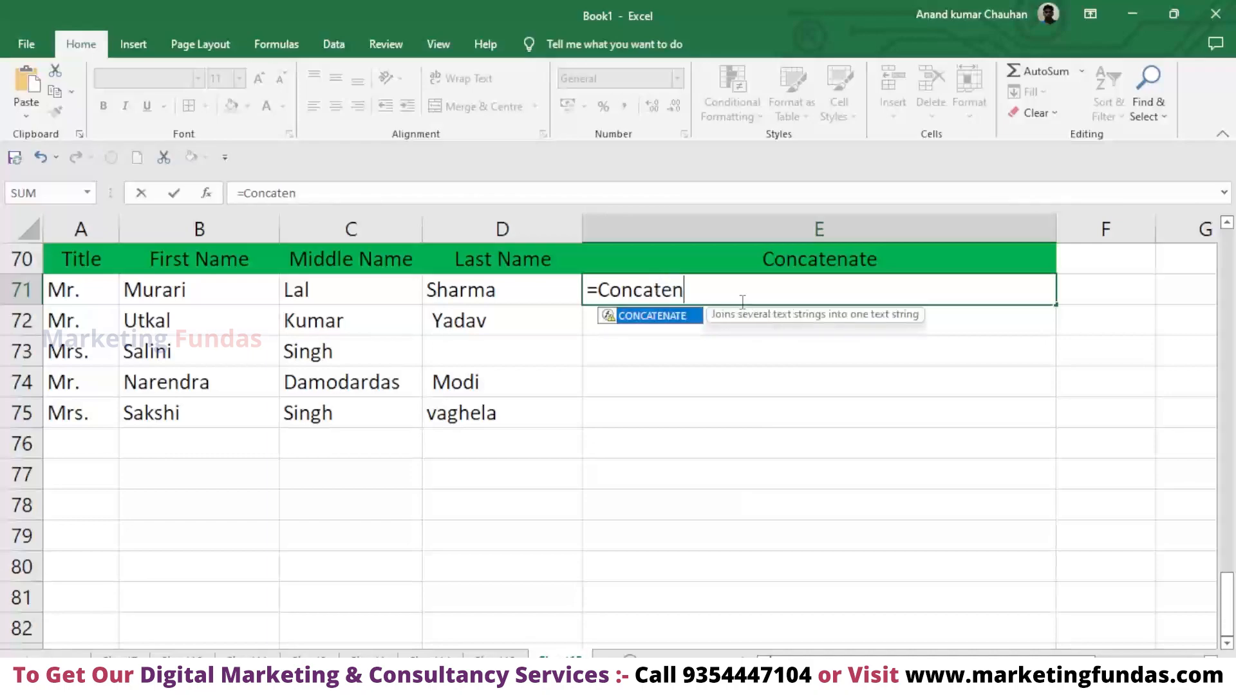
type("ate")
double_click(663, 317)
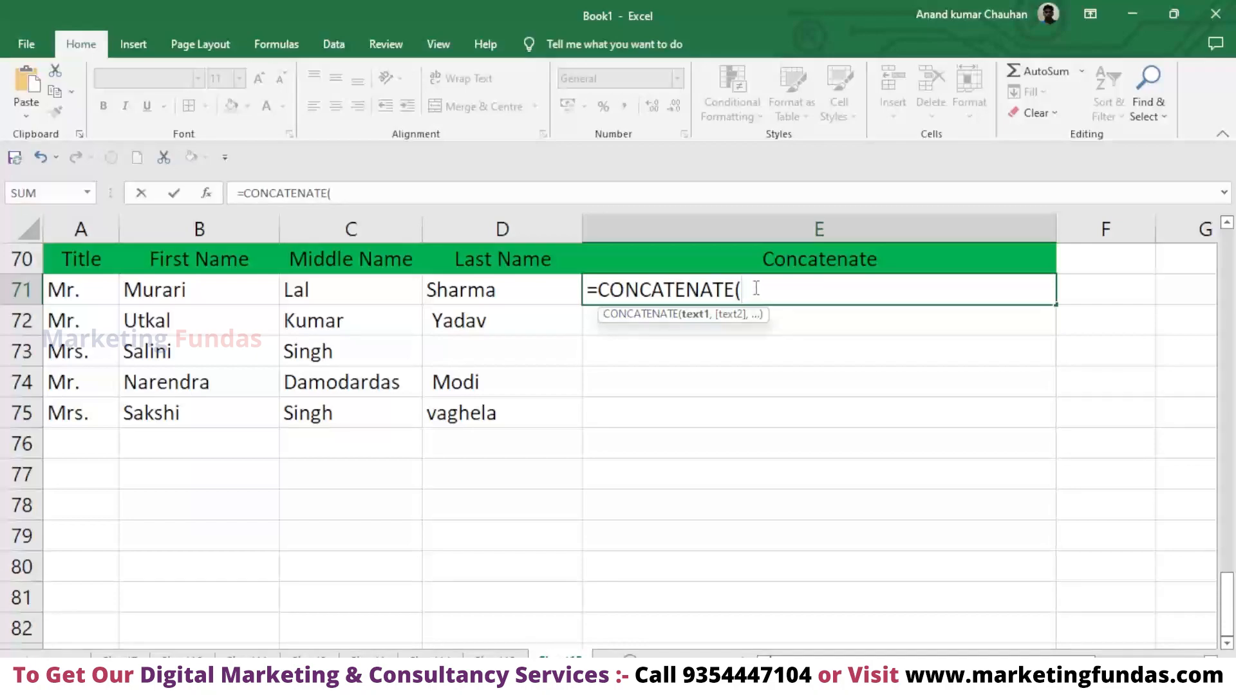
Give the formula the arguments A71, B71, C71 and D71 without separators and enter it in E71.
left_click(94, 294)
type(",")
left_click(199, 288)
type(",")
left_click(333, 287)
type(",")
left_click(480, 293)
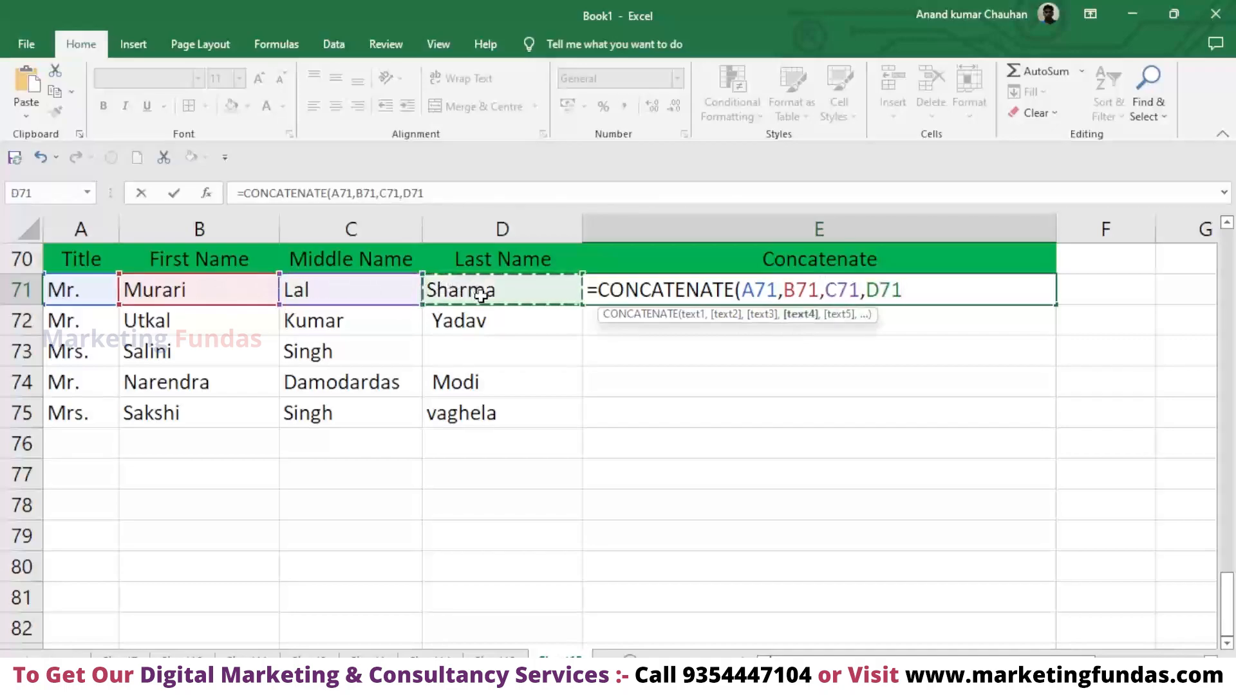
key("Return")
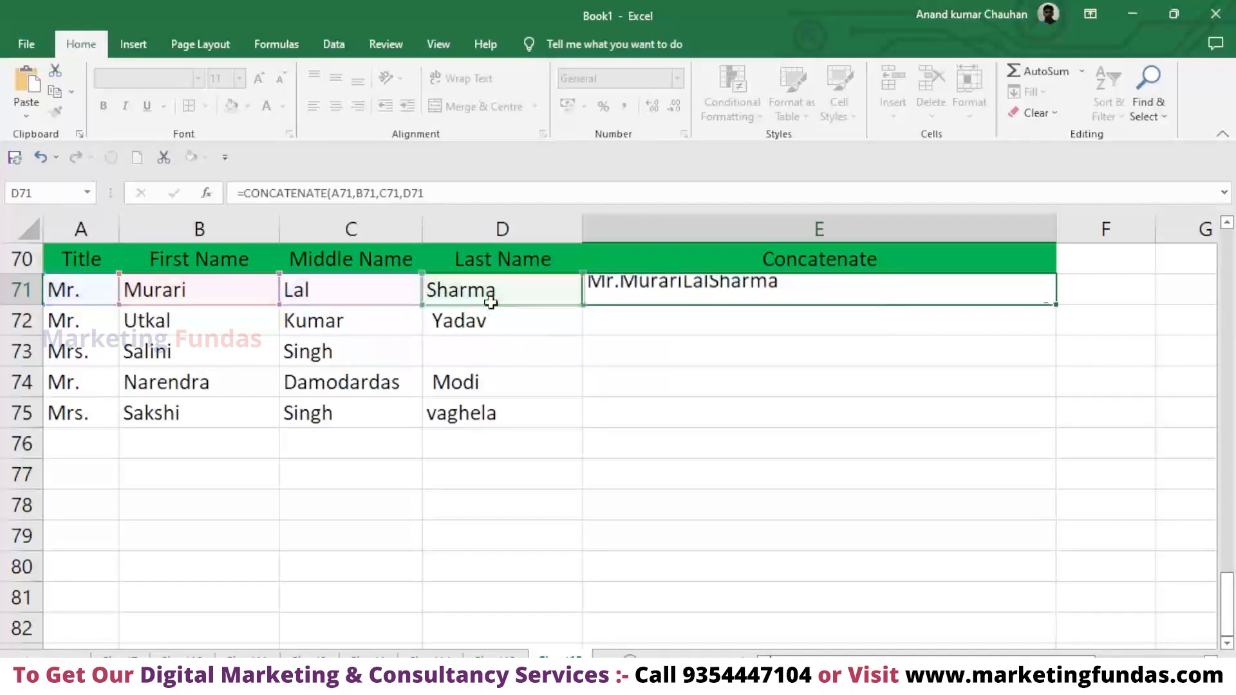
Fill the E71 formula down through E75, and clear the contents of E71:E75.
left_click(699, 288)
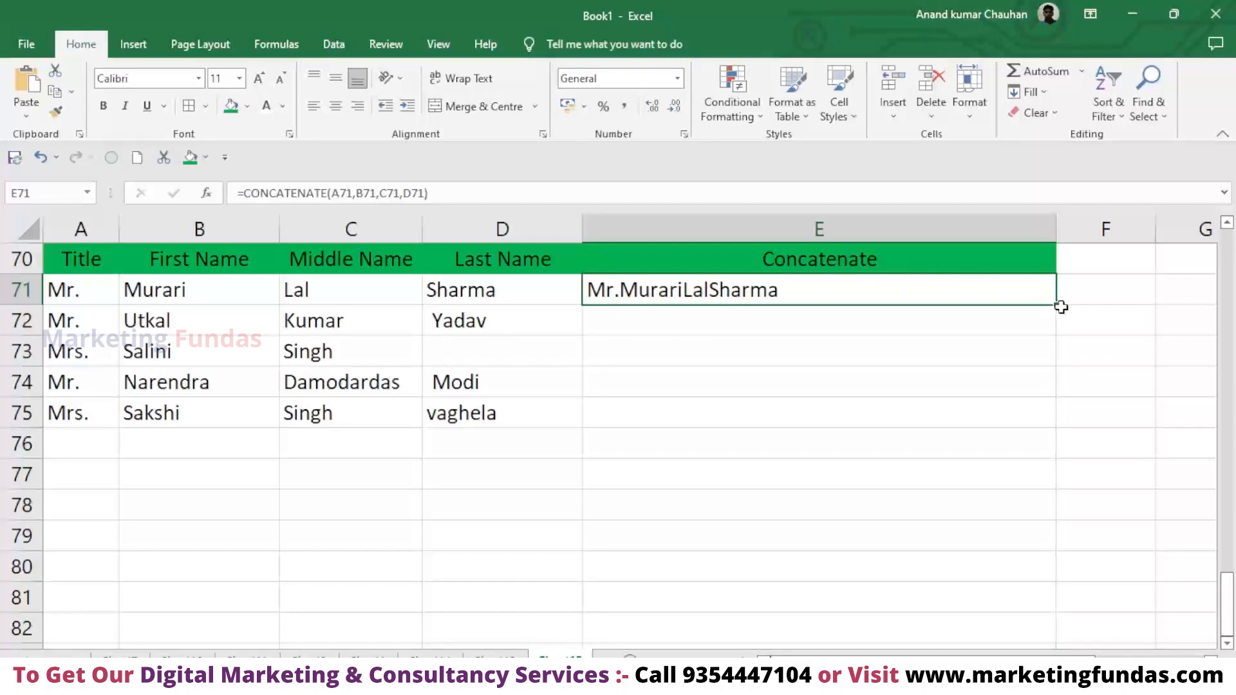
left_click_drag(1056, 304, 1090, 419)
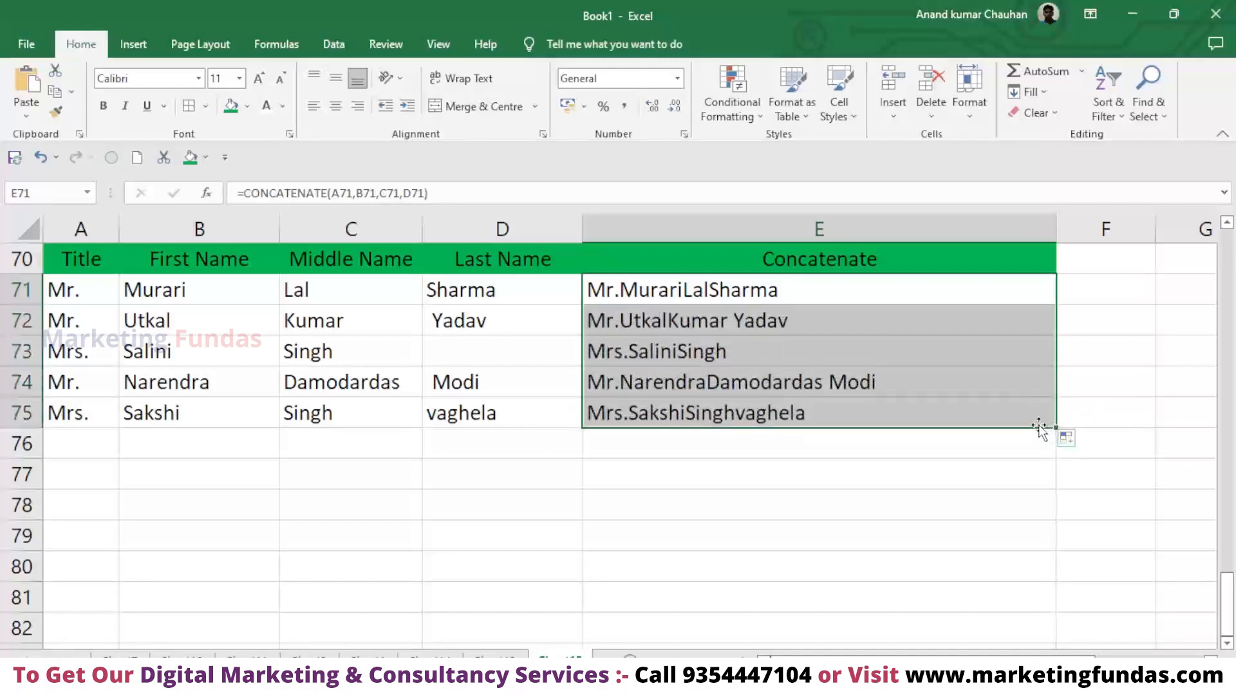
left_click(1059, 452)
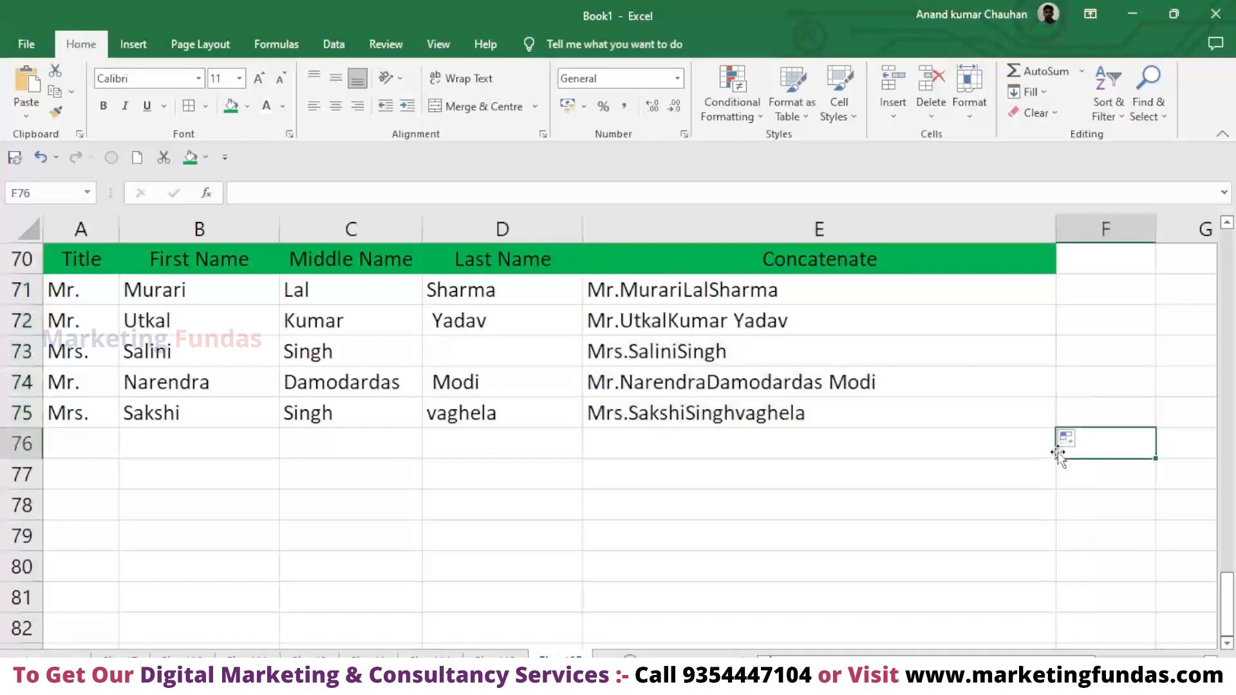
left_click_drag(879, 298, 906, 411)
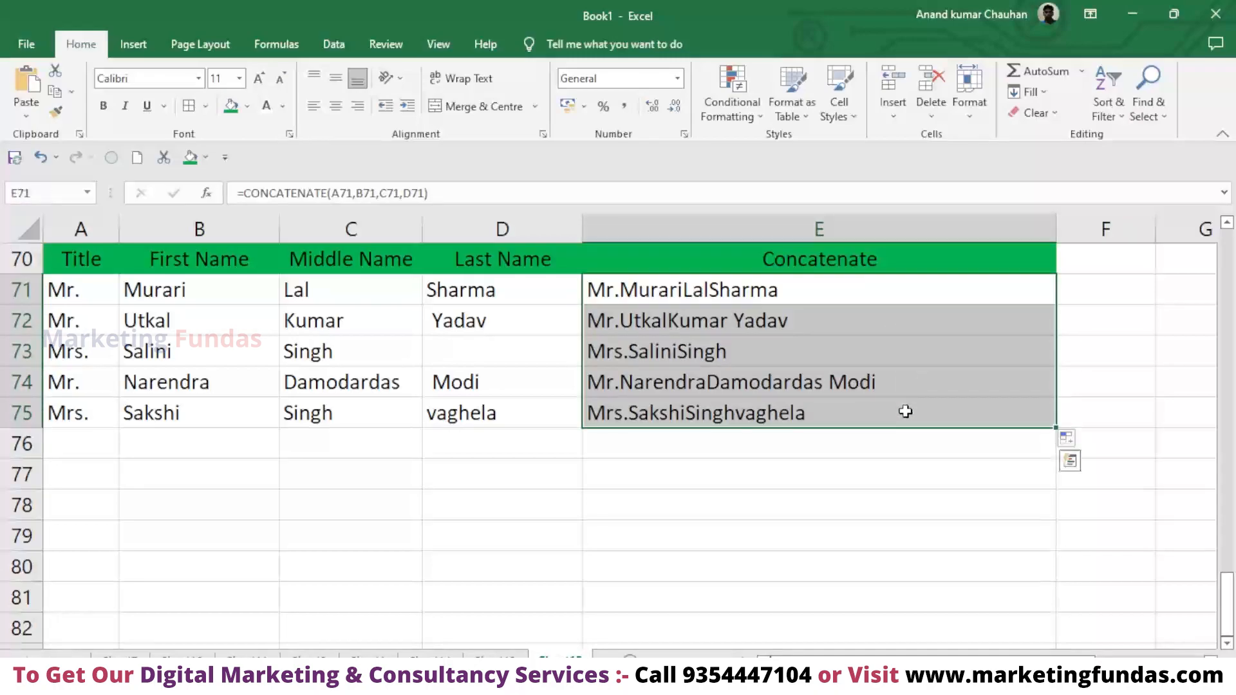
key("Delete")
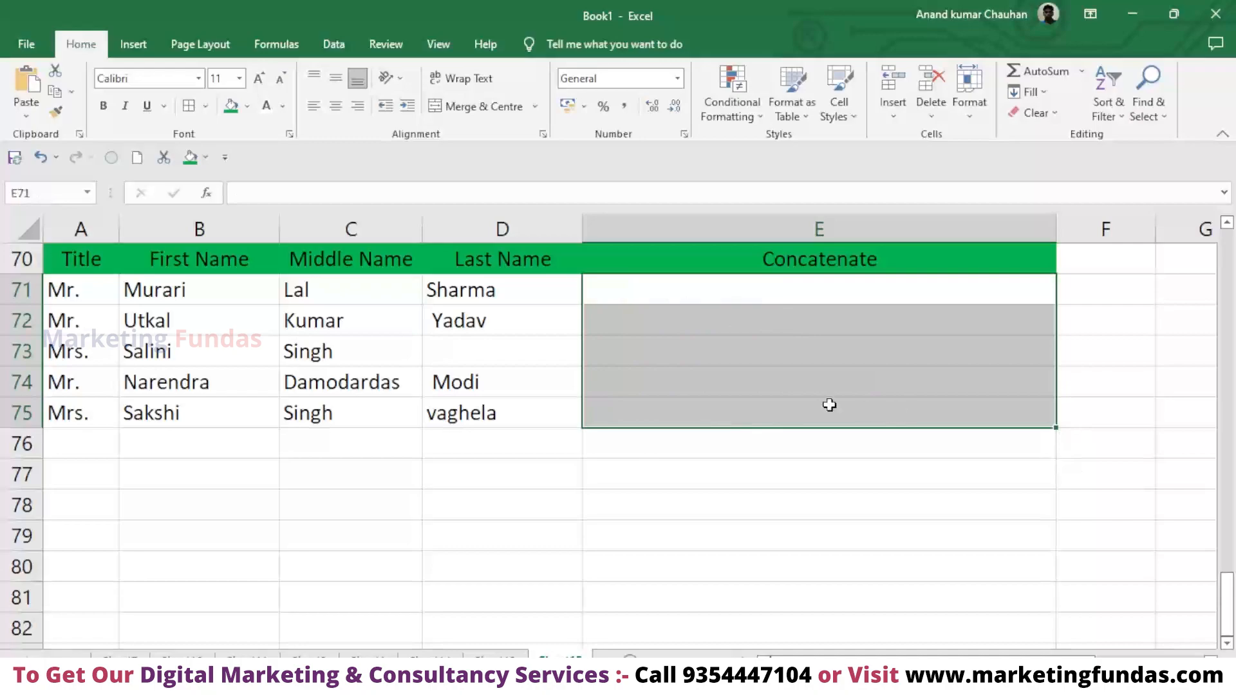
Start a fresh CONCATENATE formula in the emptied cell E71.
double_click(708, 288)
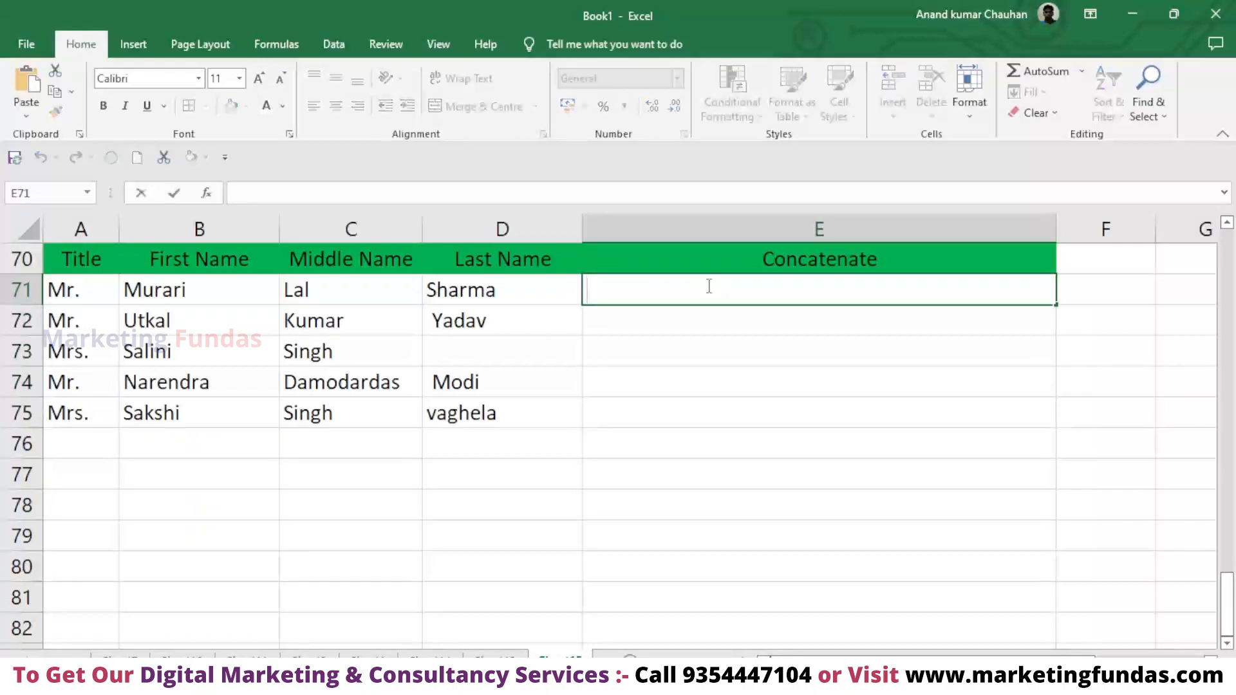
type("+")
key("BackSpace")
type("=co")
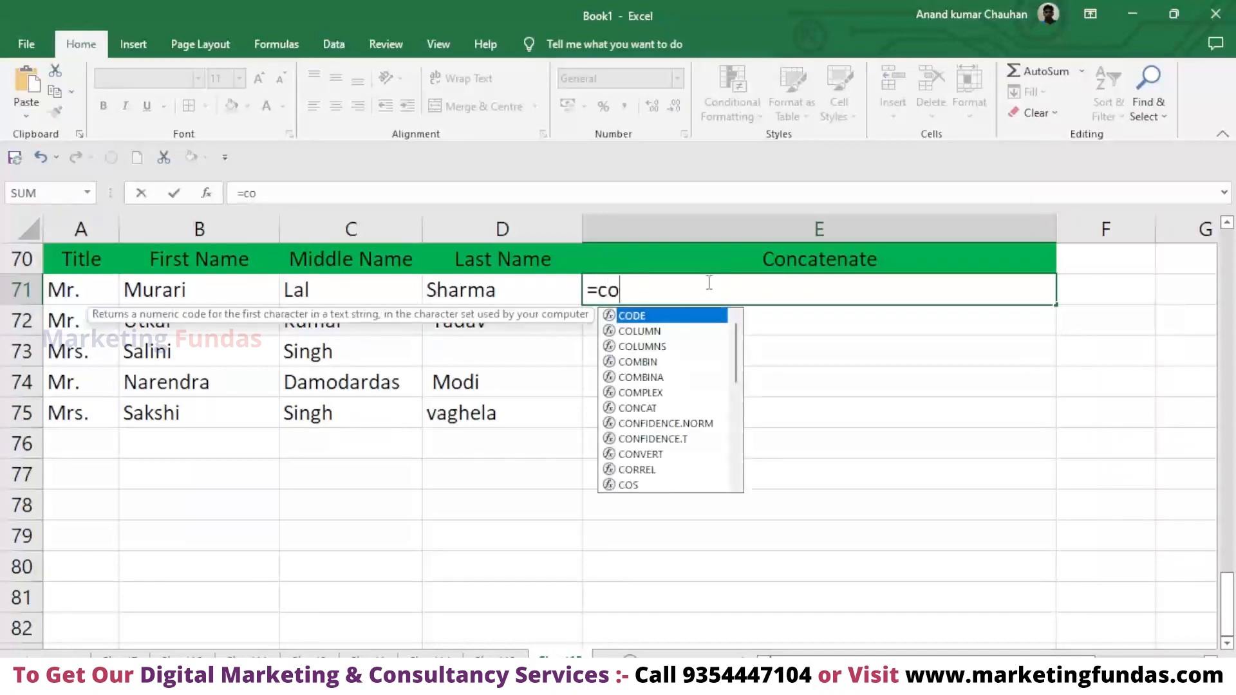
type("nt")
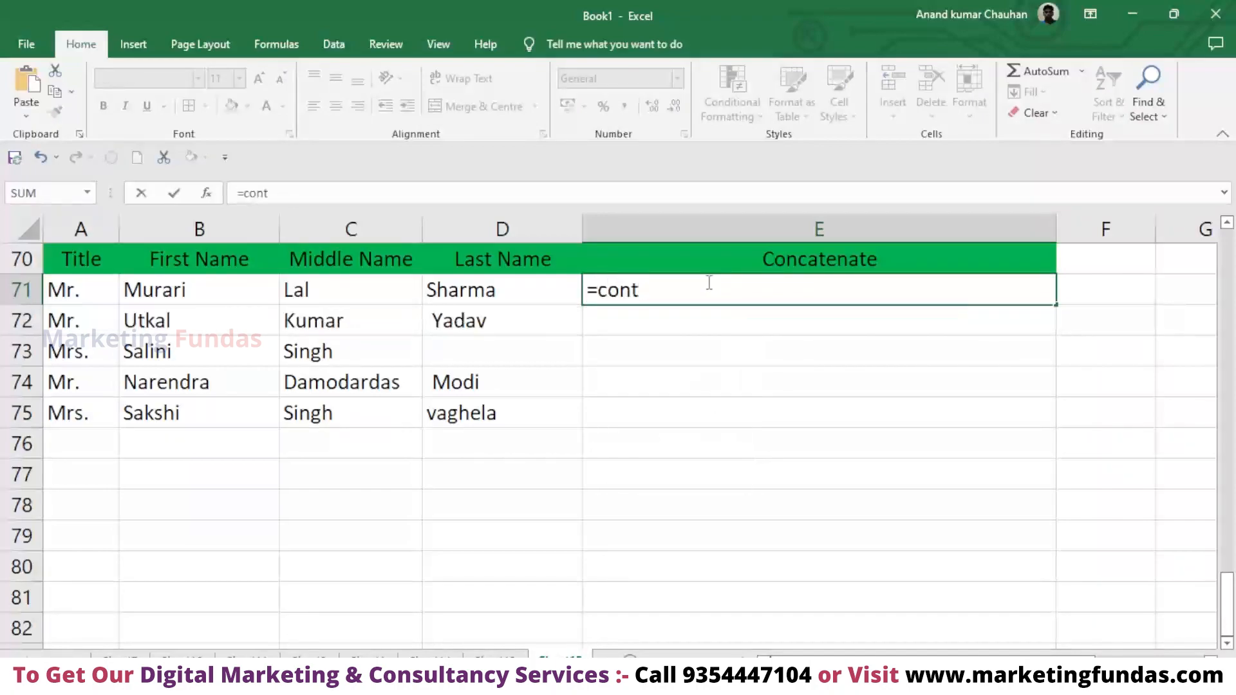
key("BackSpace")
type("ca")
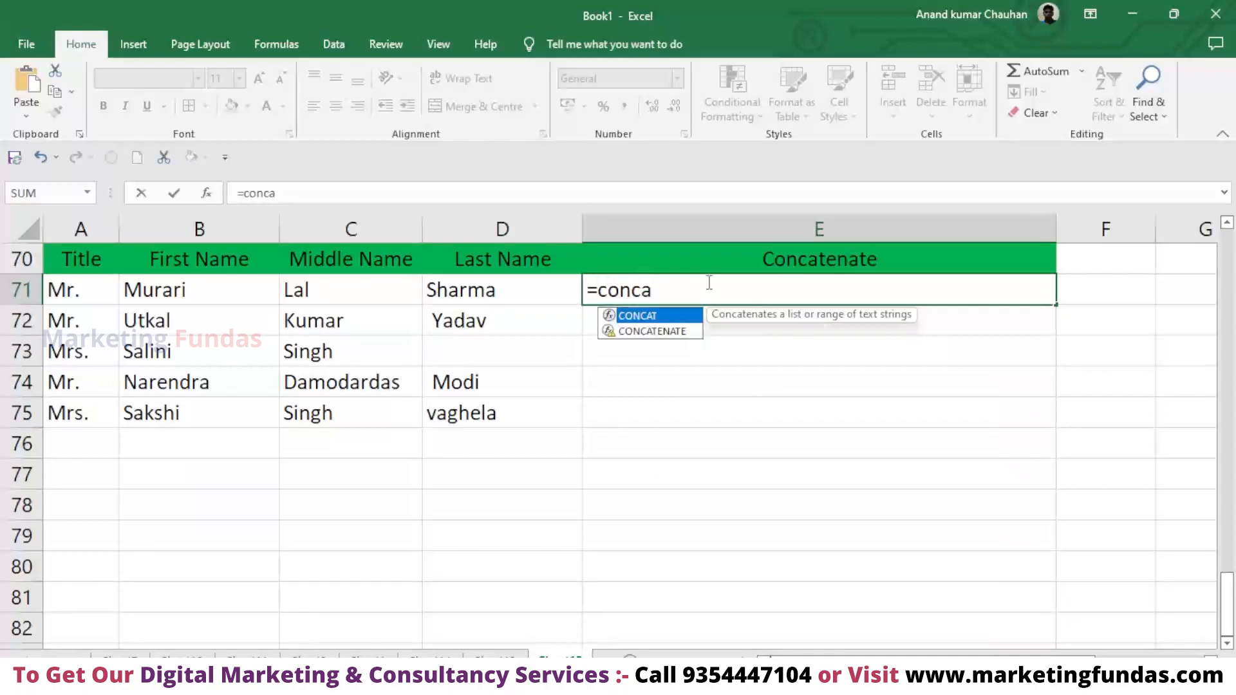
type("te")
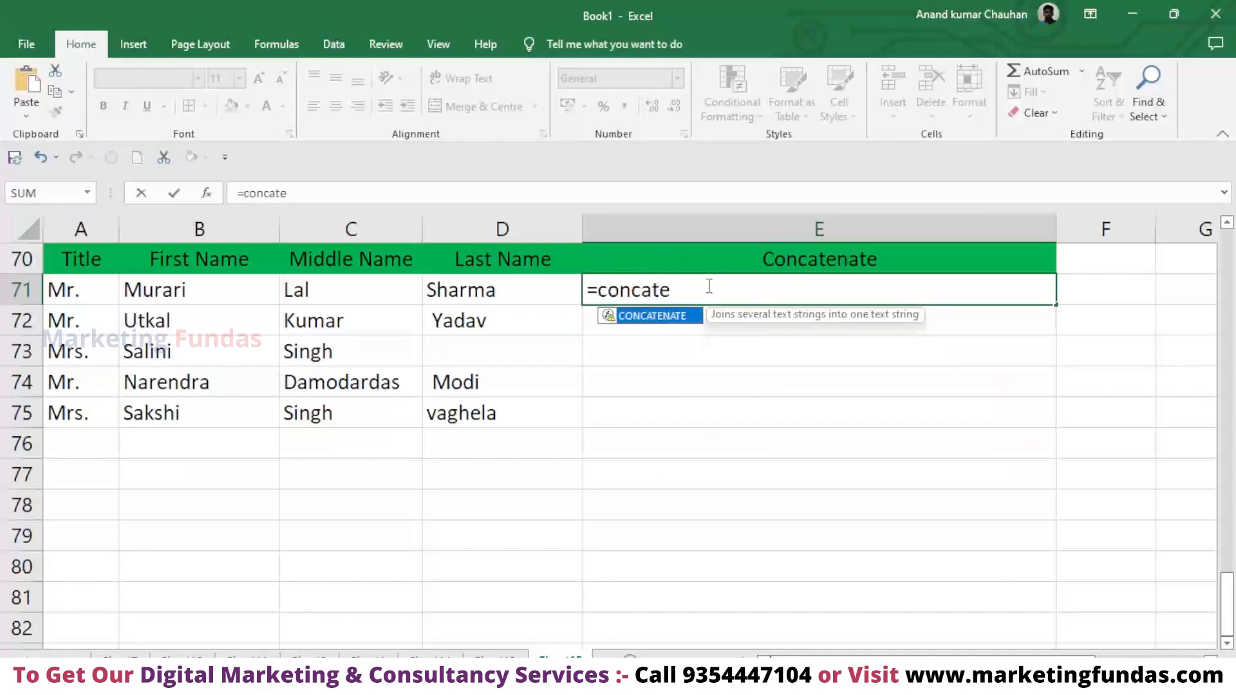
double_click(656, 321)
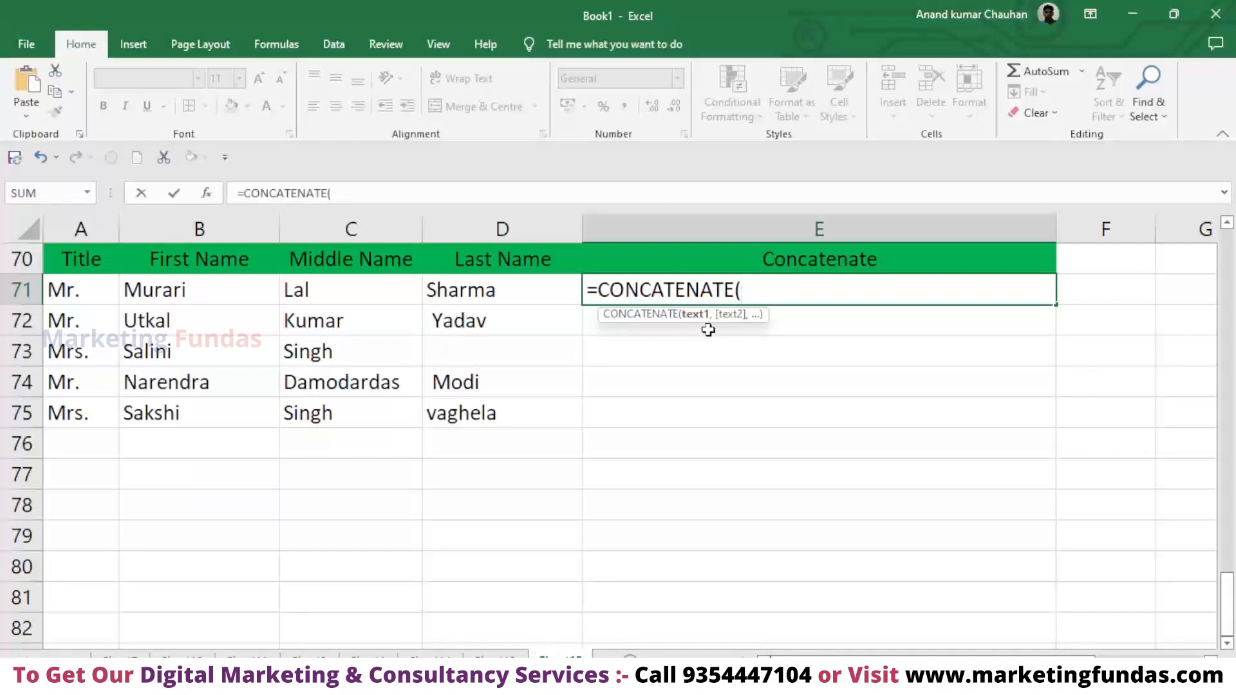
Add the title cell A71 and a quoted space " " as the formula's first two arguments.
left_click(75, 294)
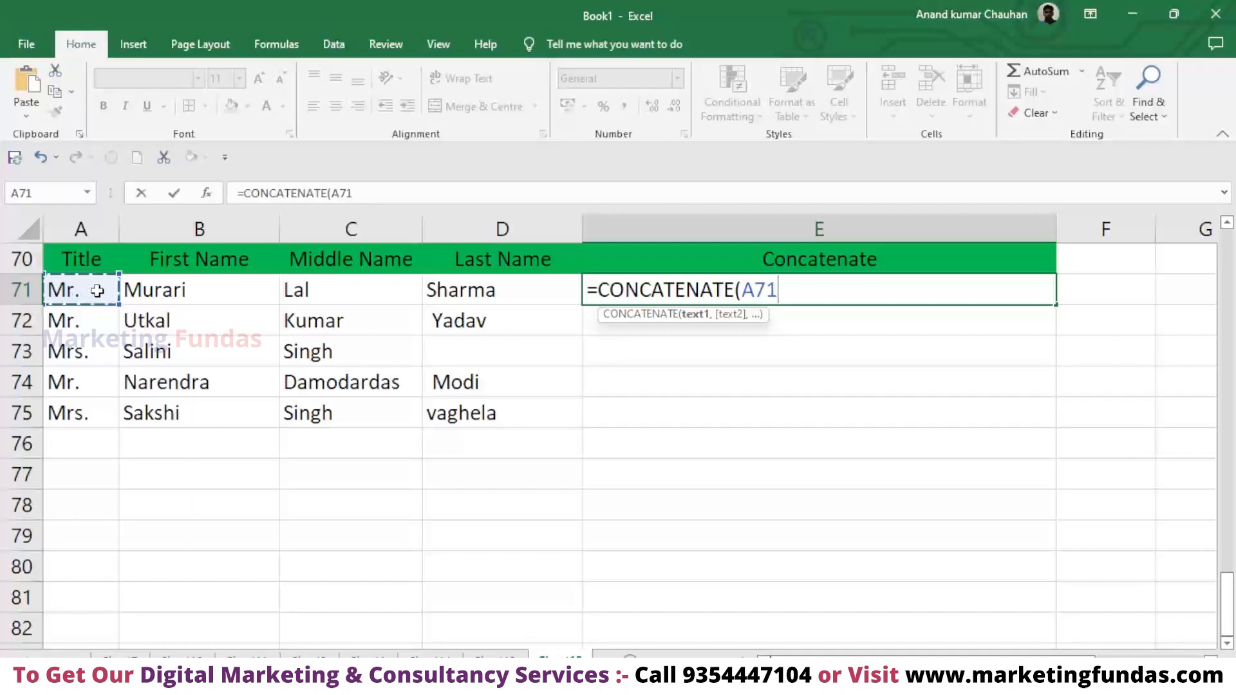
type(",")
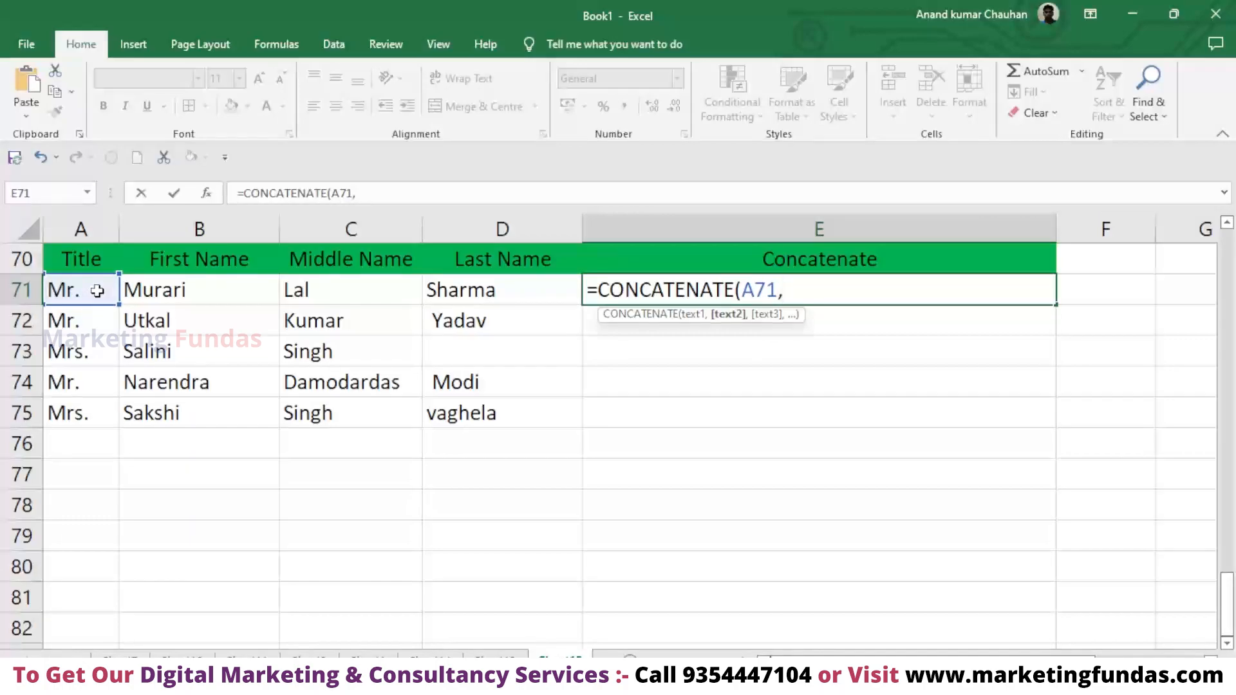
type("\"")
type(",")
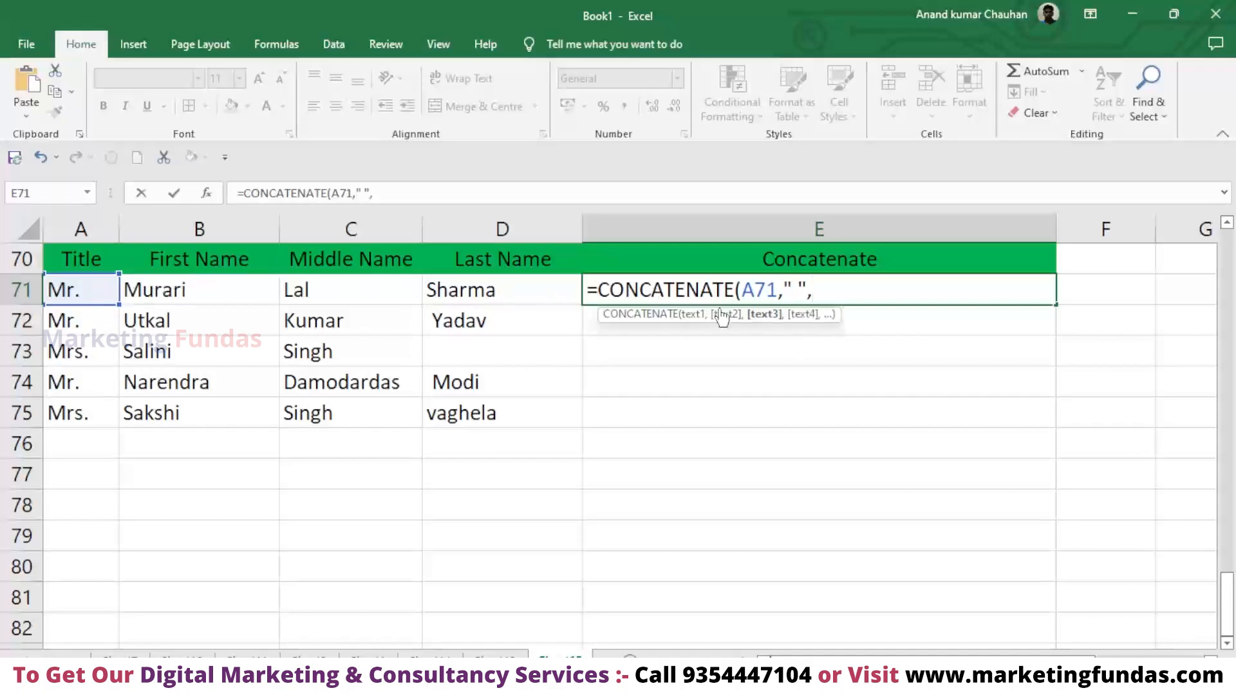
left_click(799, 287)
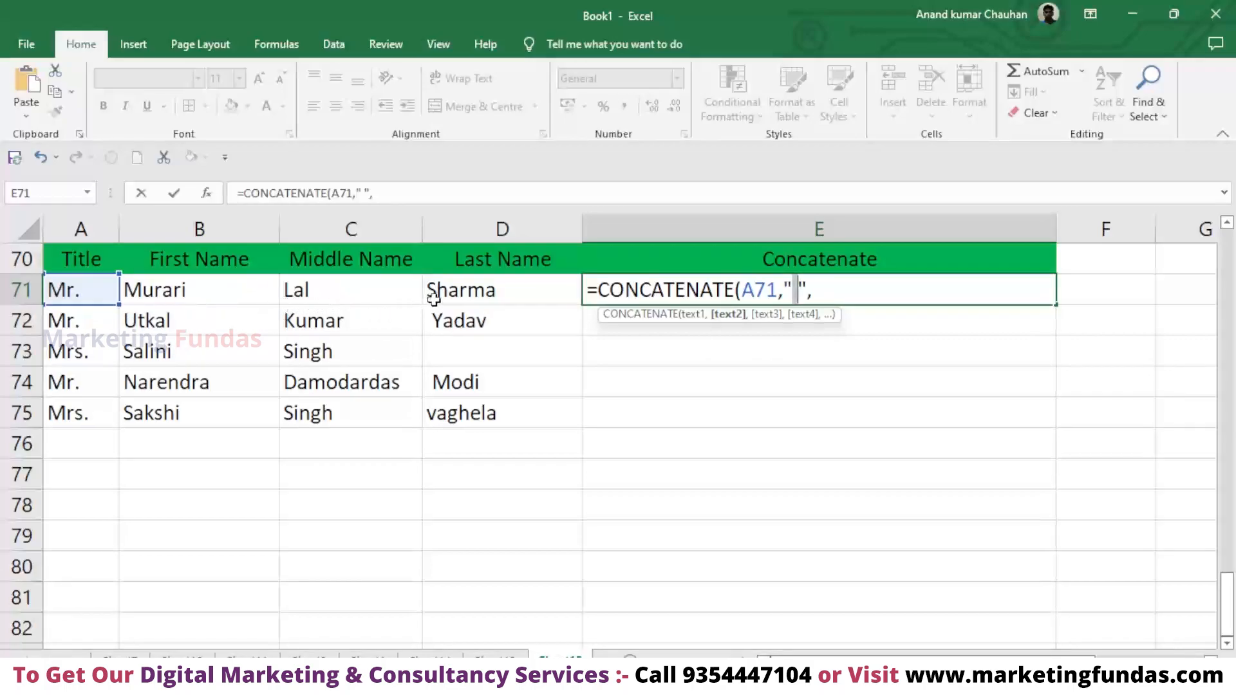
left_click(816, 289)
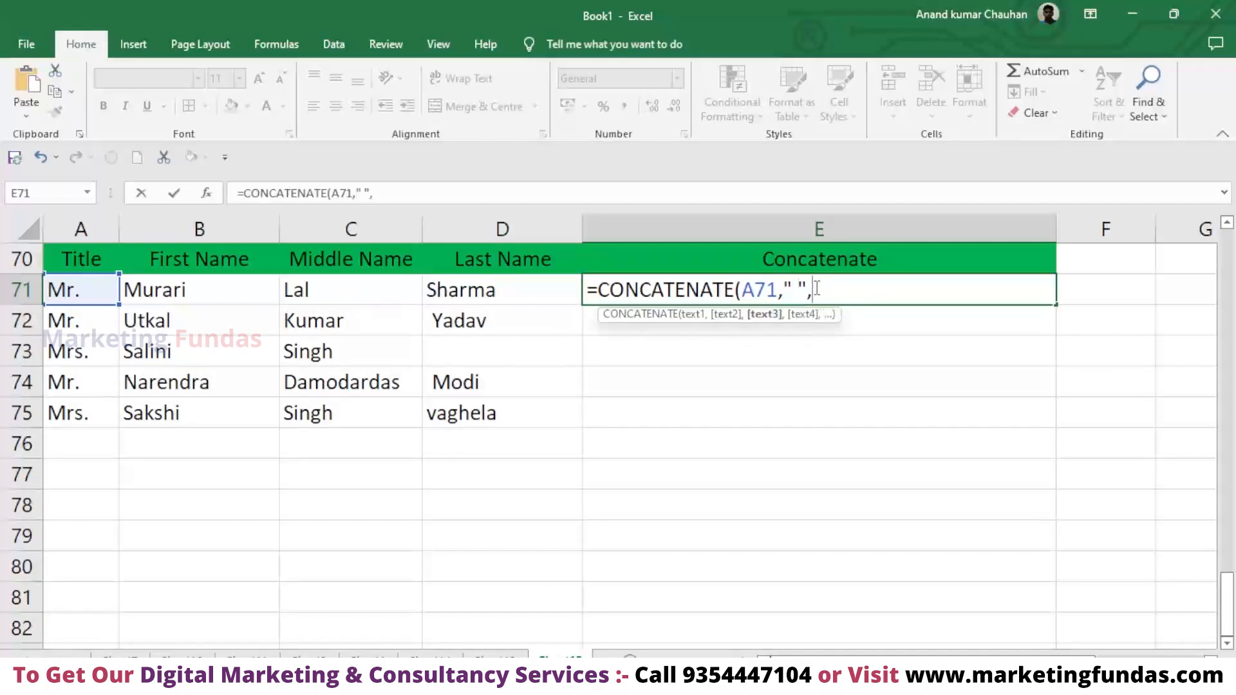
Add the first-name cell B71 followed by a quoted space " " to the CONCATENATE arguments.
left_click(202, 292)
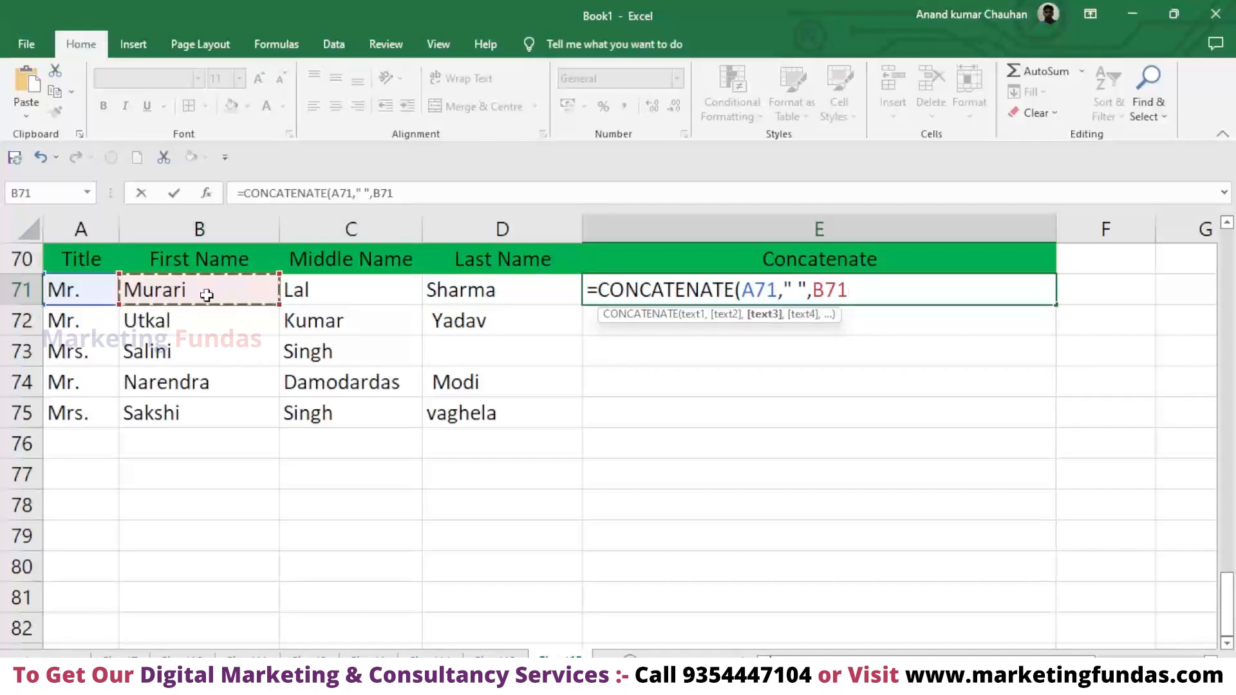
type(",")
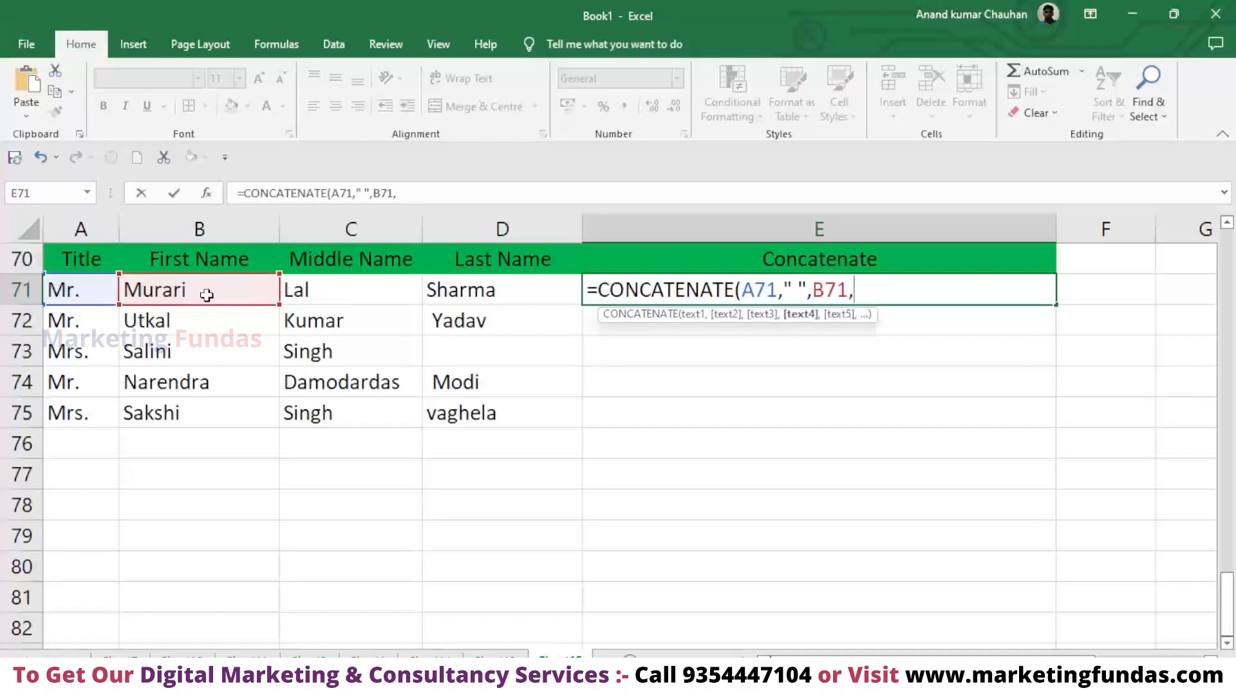
type("\" \",")
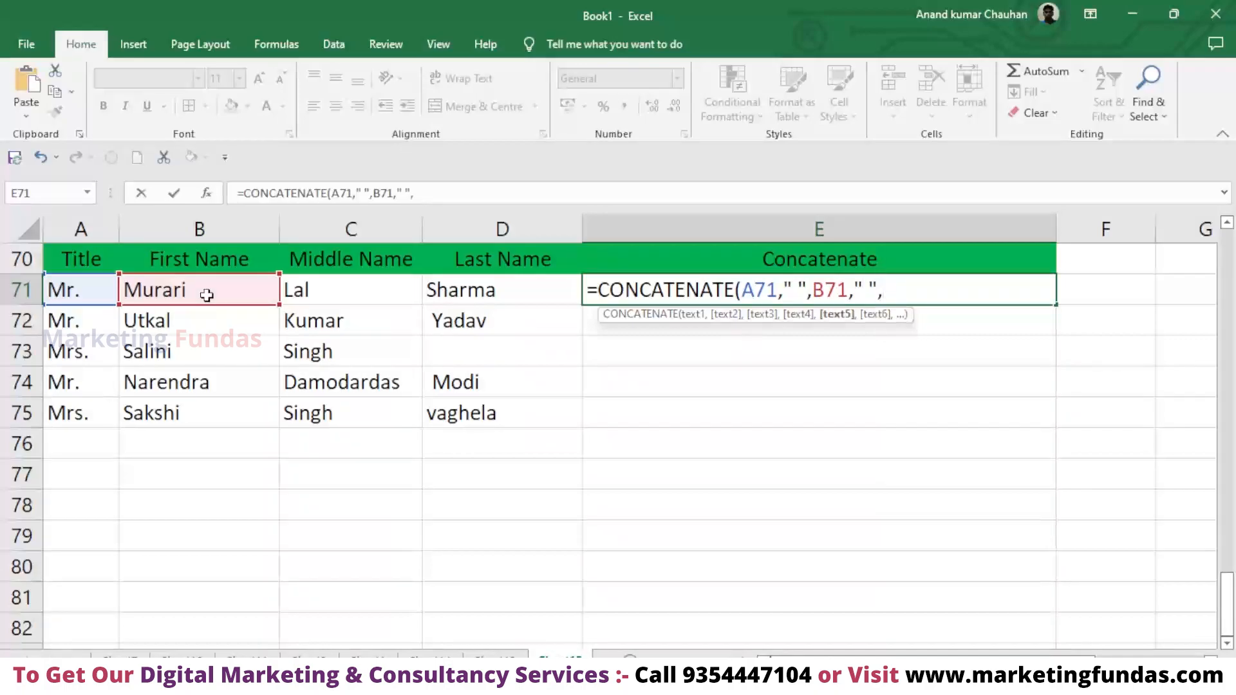
left_click(869, 290)
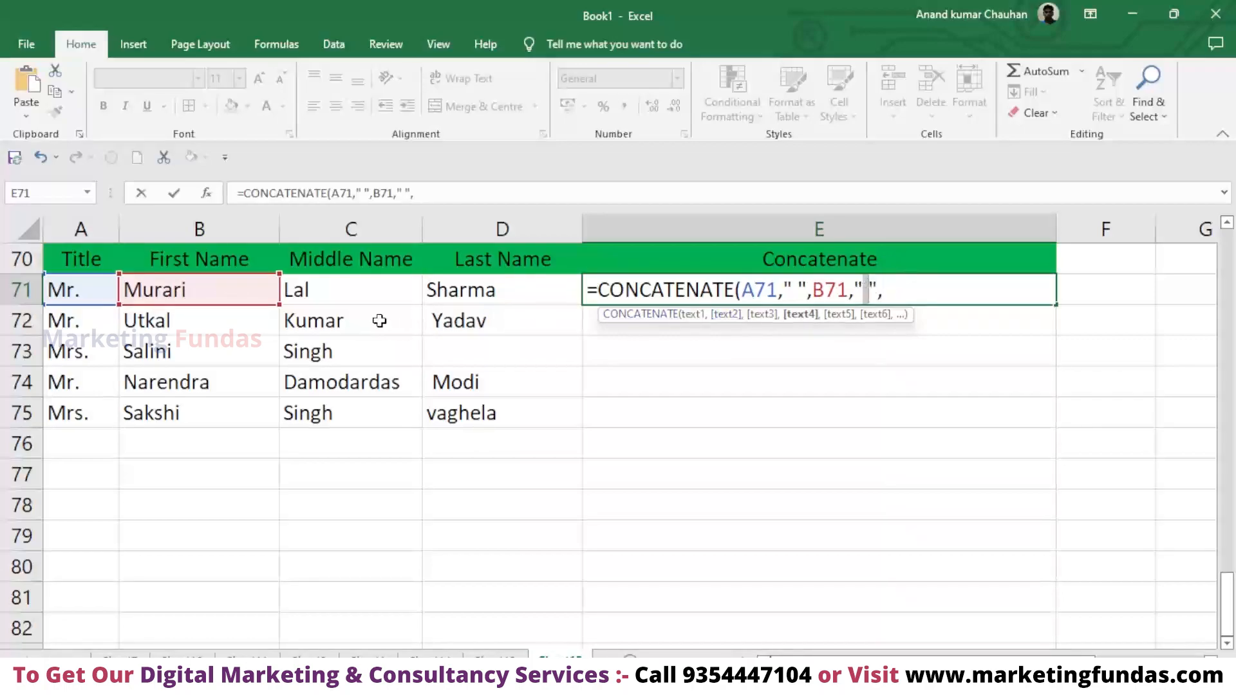
left_click(898, 290)
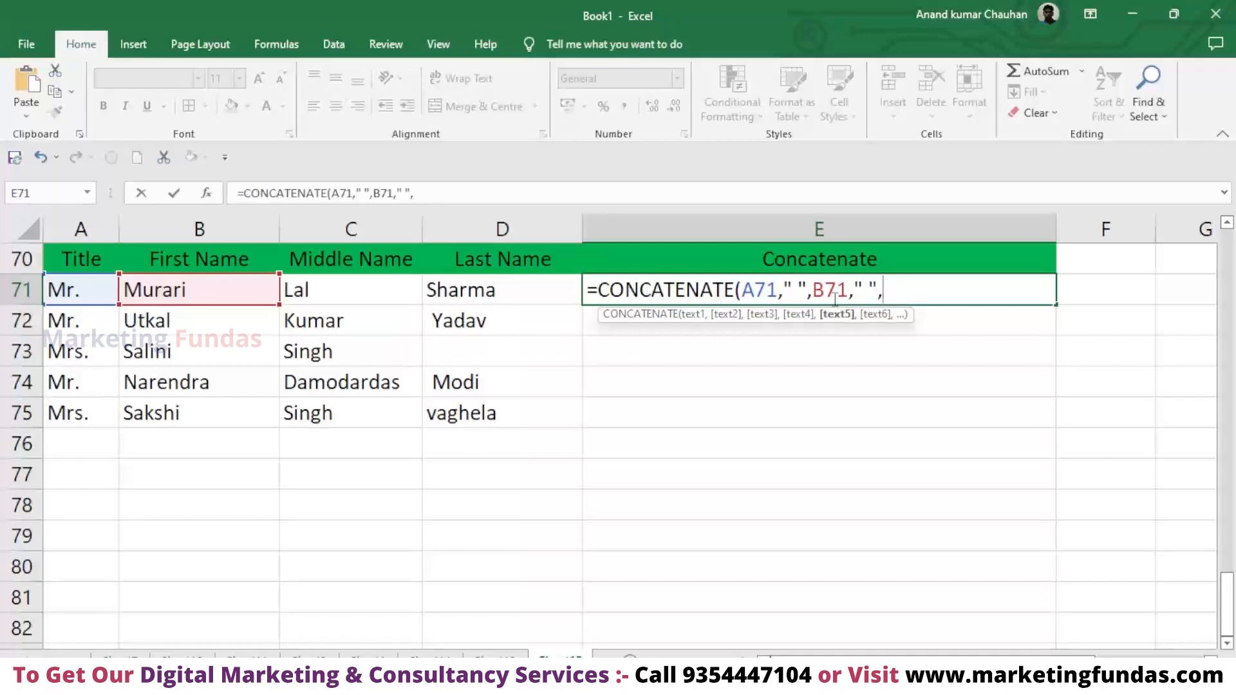
Add the middle-name cell C71 followed by a quoted space " " to the CONCATENATE arguments.
left_click(399, 291)
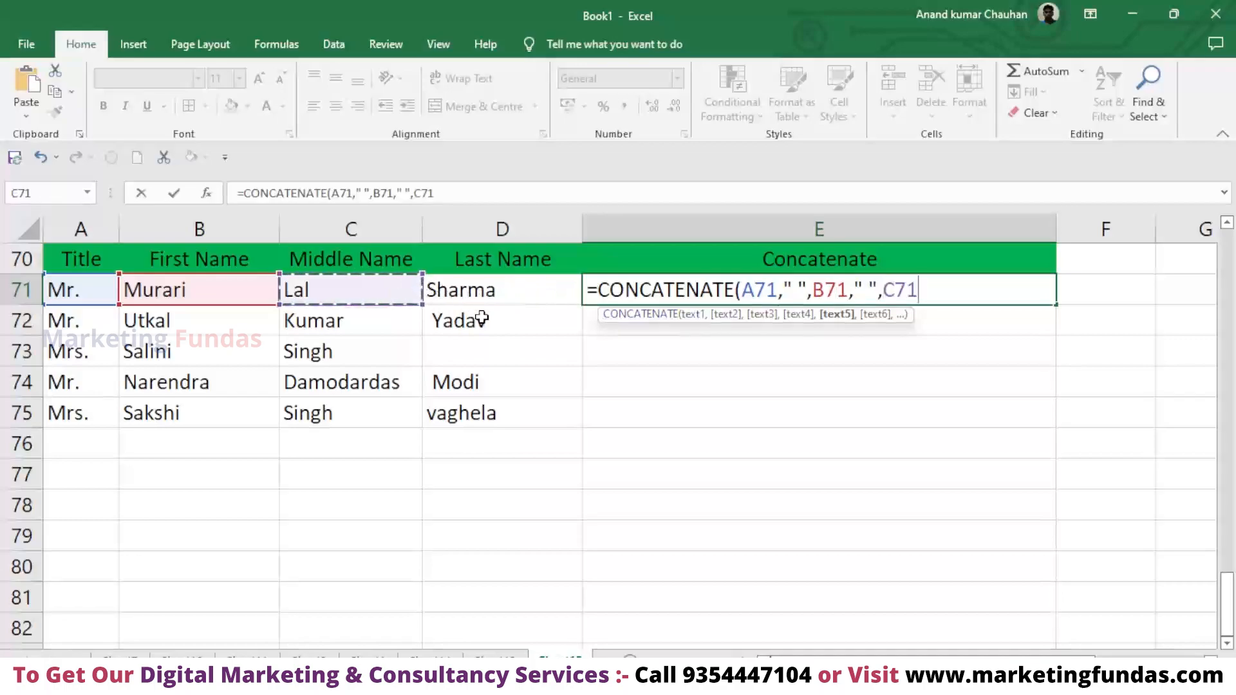
type(",")
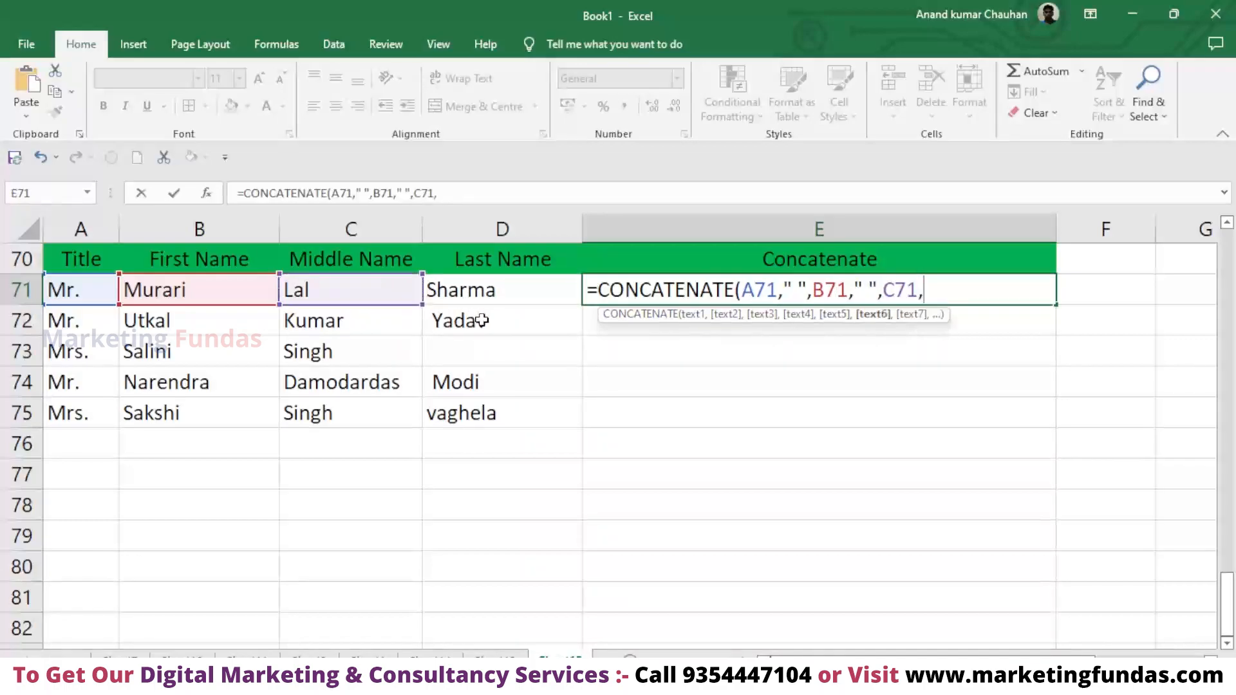
type("\" \"")
type(",")
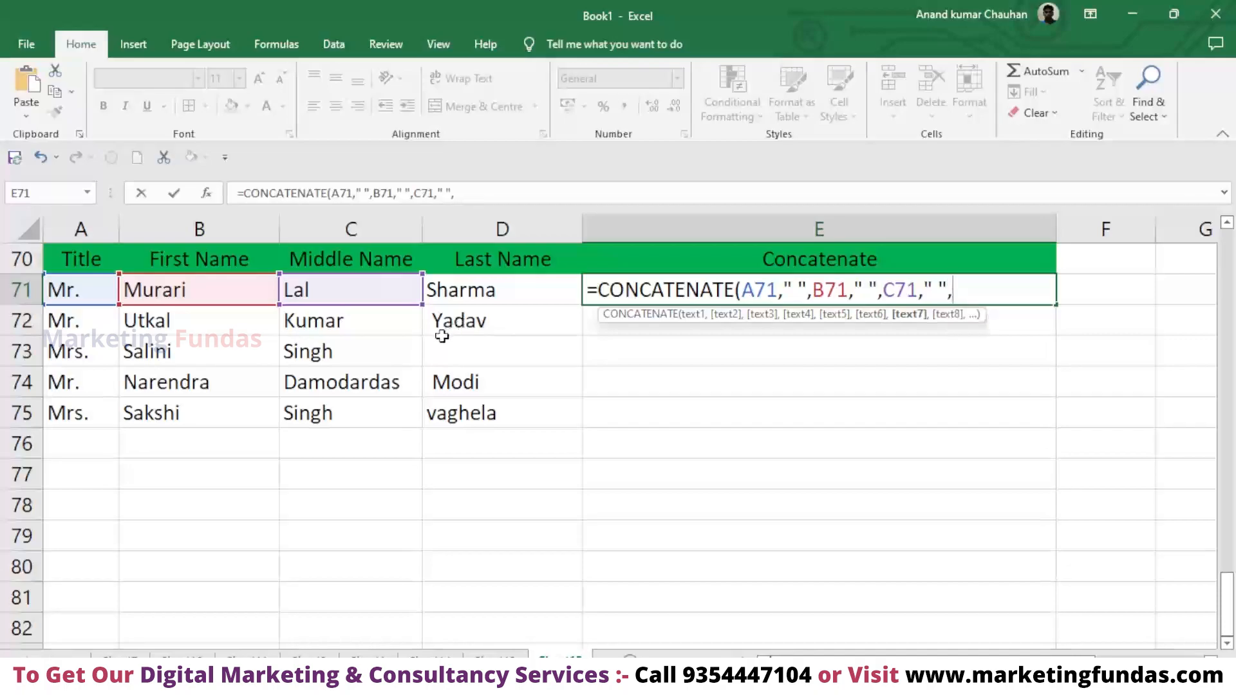
Add the last-name cell D71 as the final CONCATENATE argument and complete the formula in E71.
left_click(487, 287)
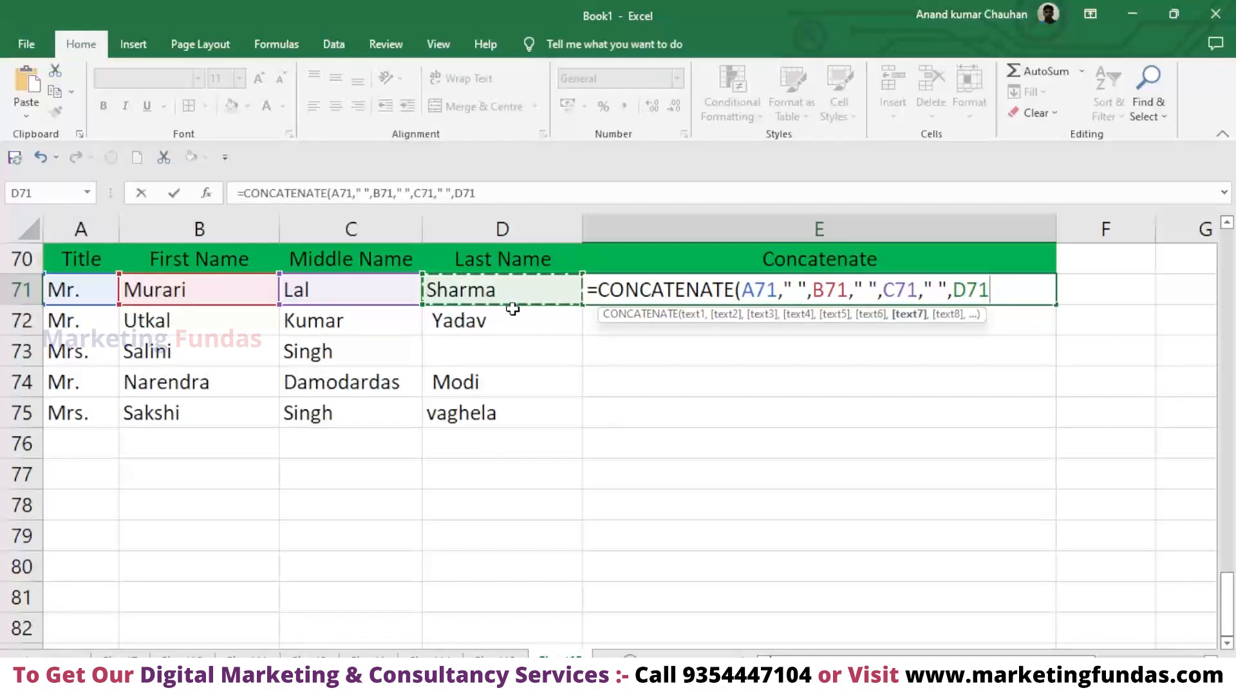
type(")")
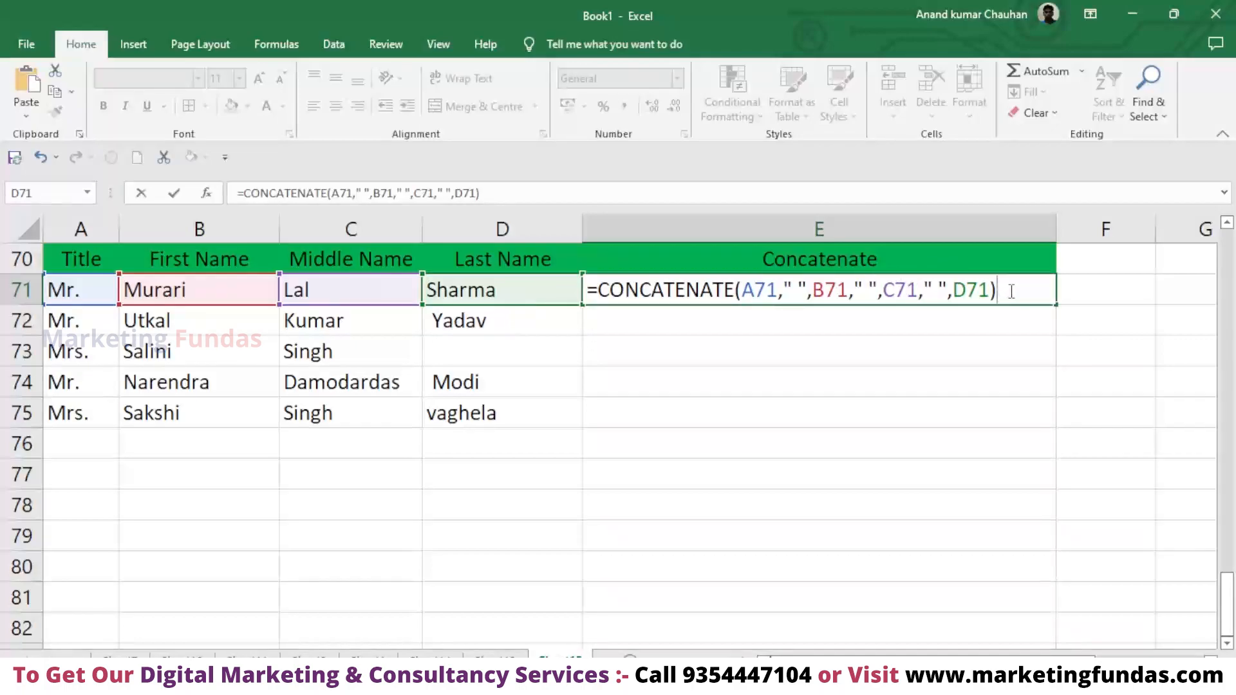
key("Return")
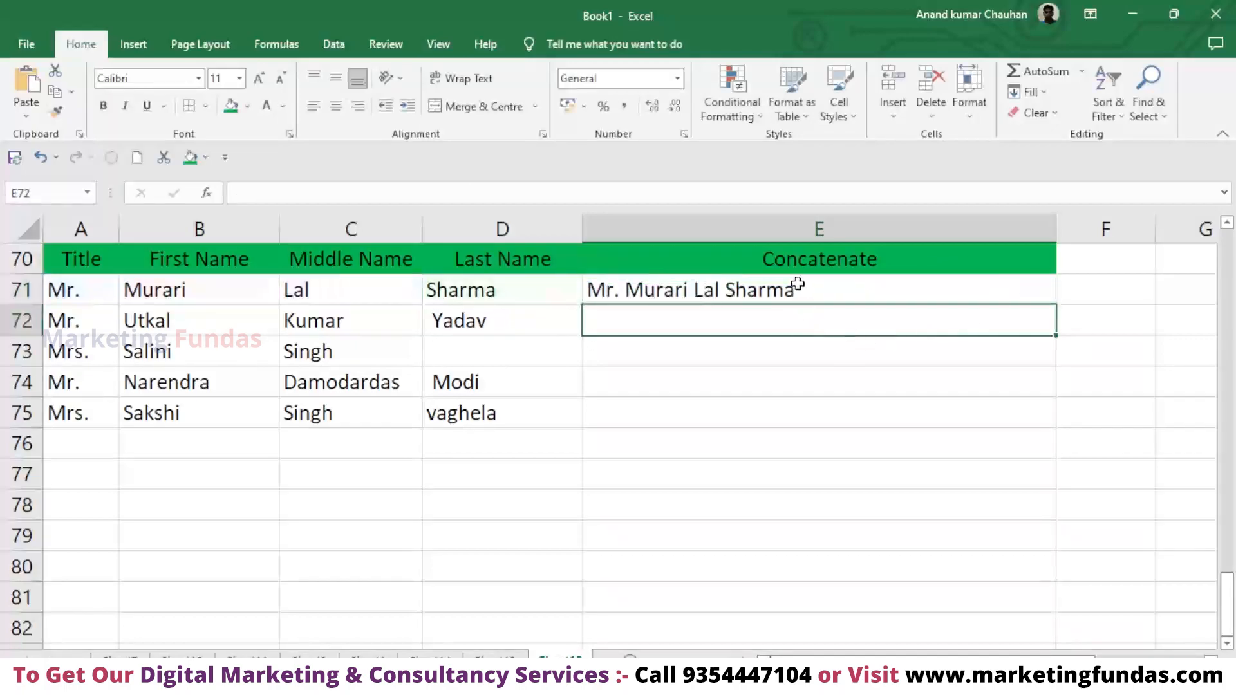
Examine the E71 formula argument by argument, matching the cell references and quoted spaces to the title and name columns.
left_click(797, 284)
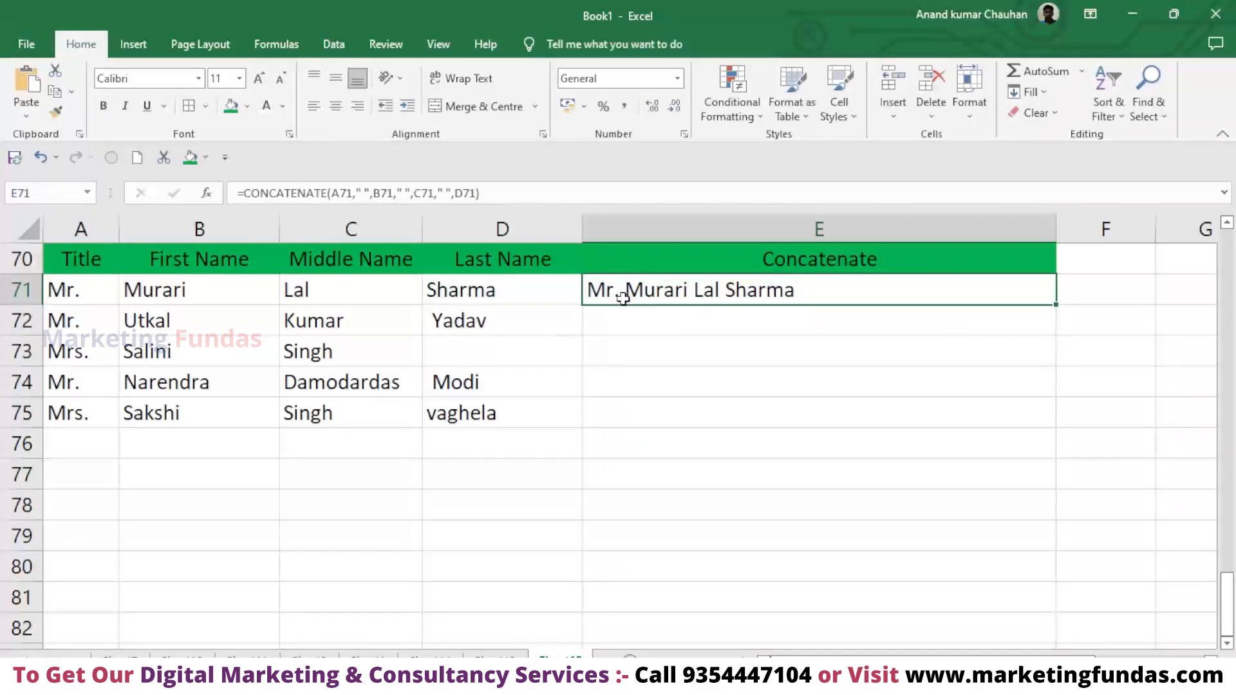
double_click(625, 288)
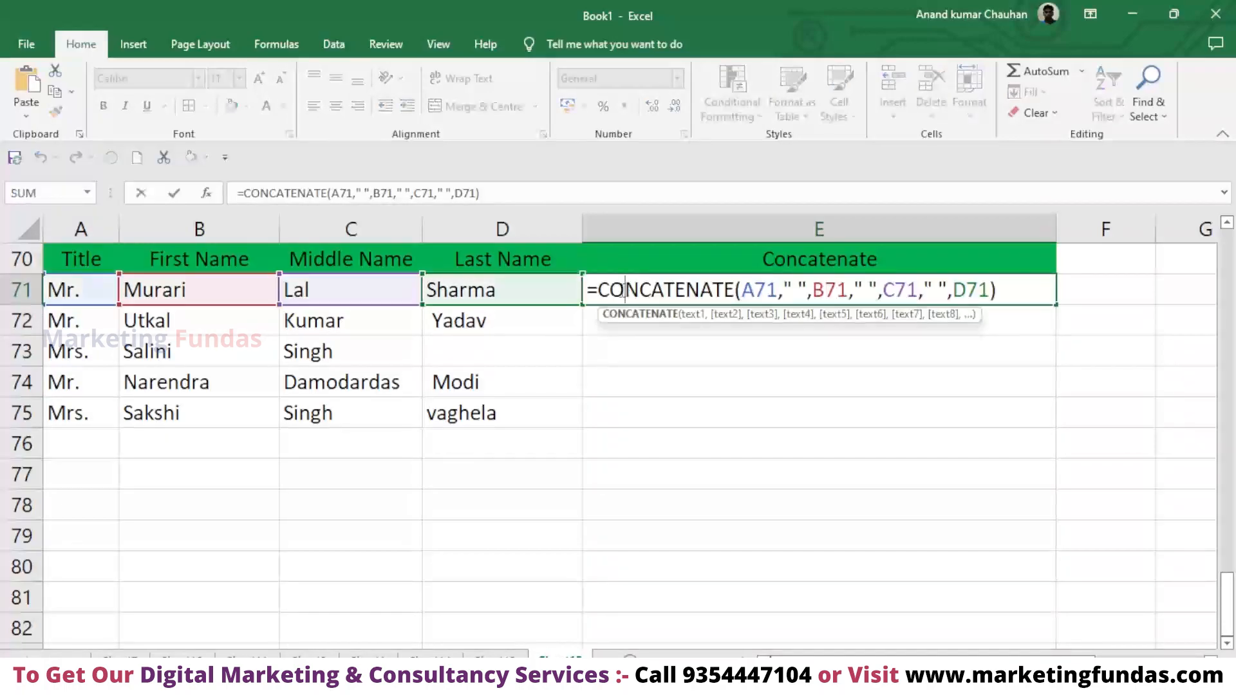
left_click(695, 373)
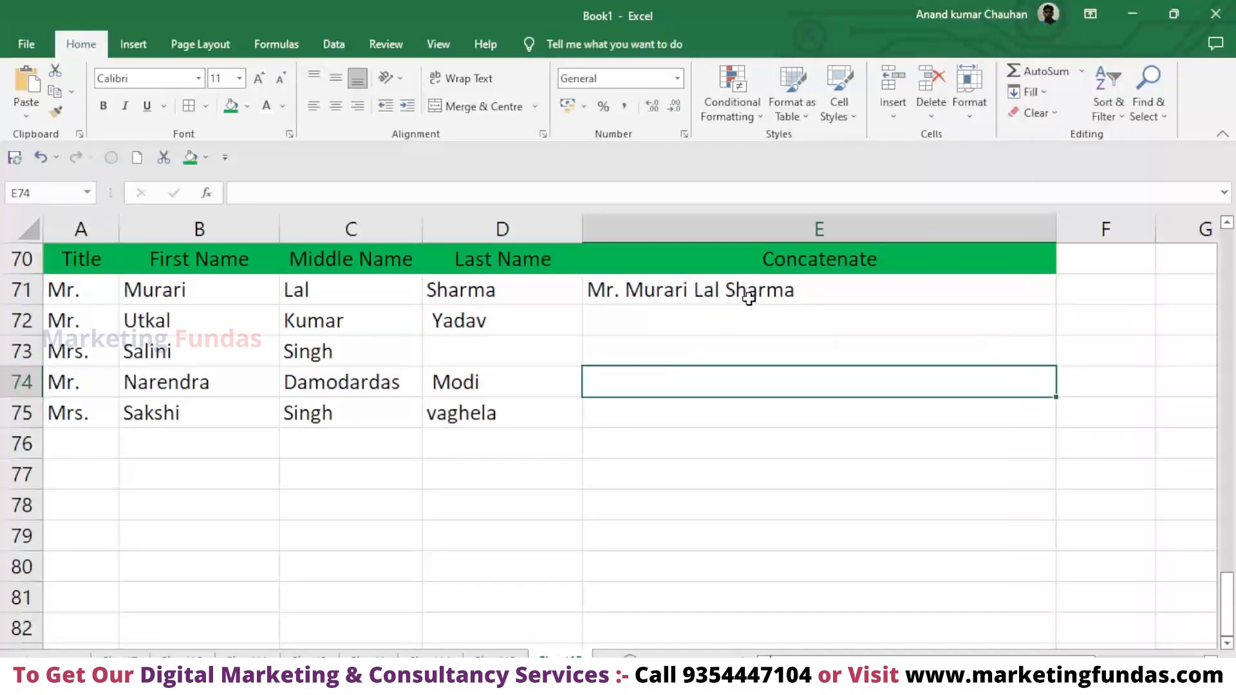
left_click(813, 293)
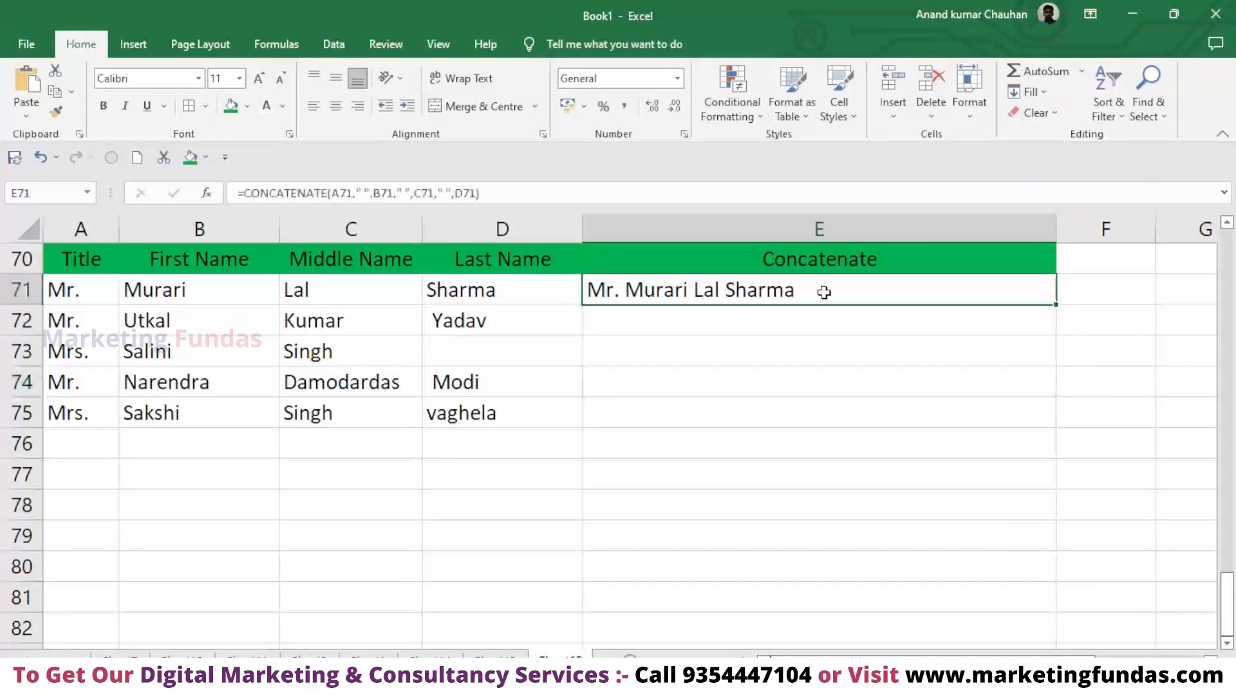
double_click(824, 291)
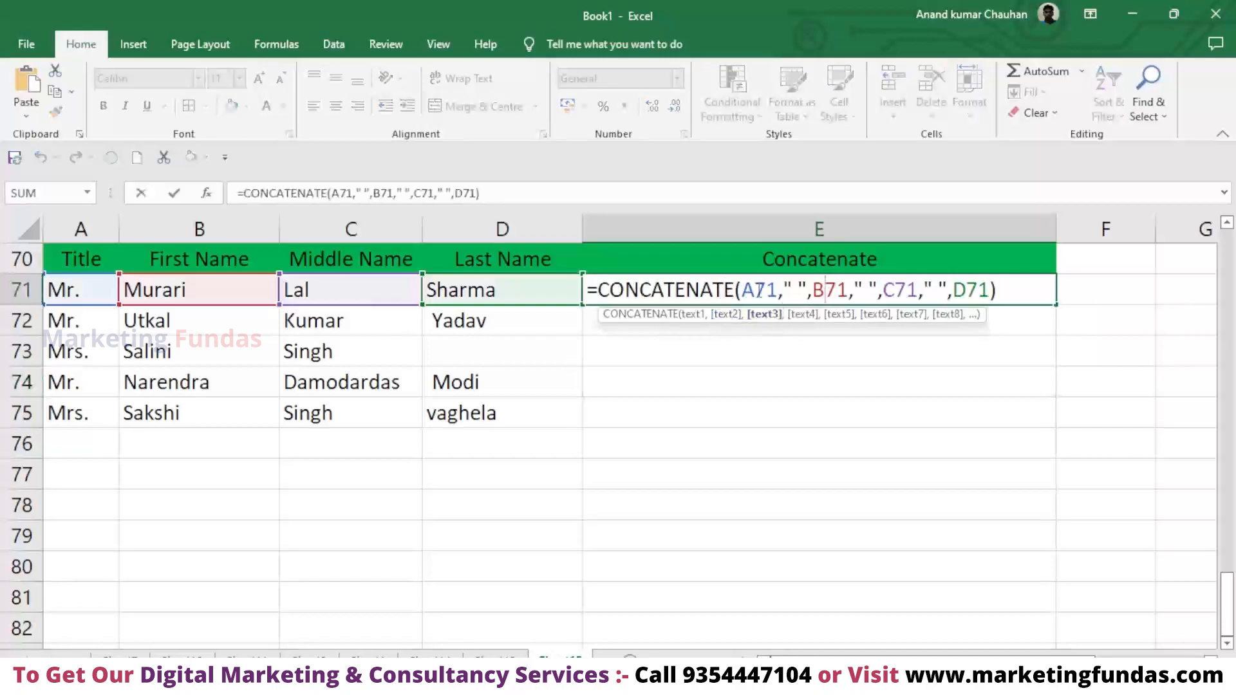
left_click_drag(744, 290, 776, 297)
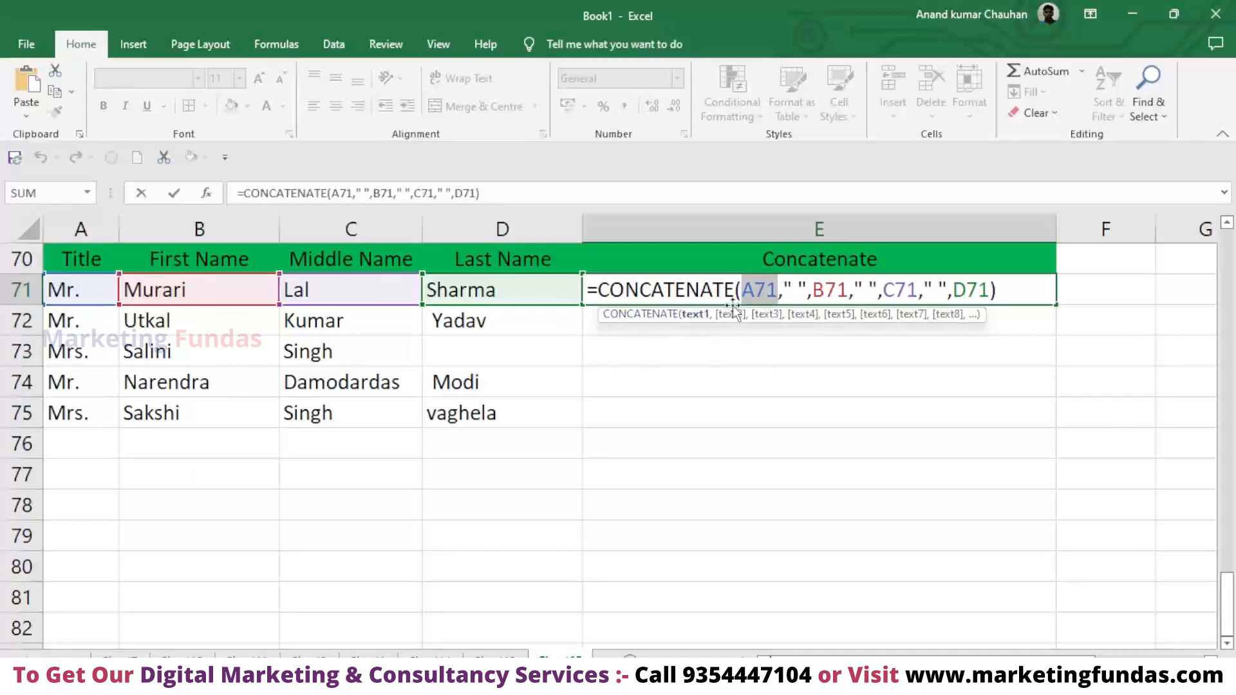
left_click(781, 294)
left_click_drag(784, 289, 813, 295)
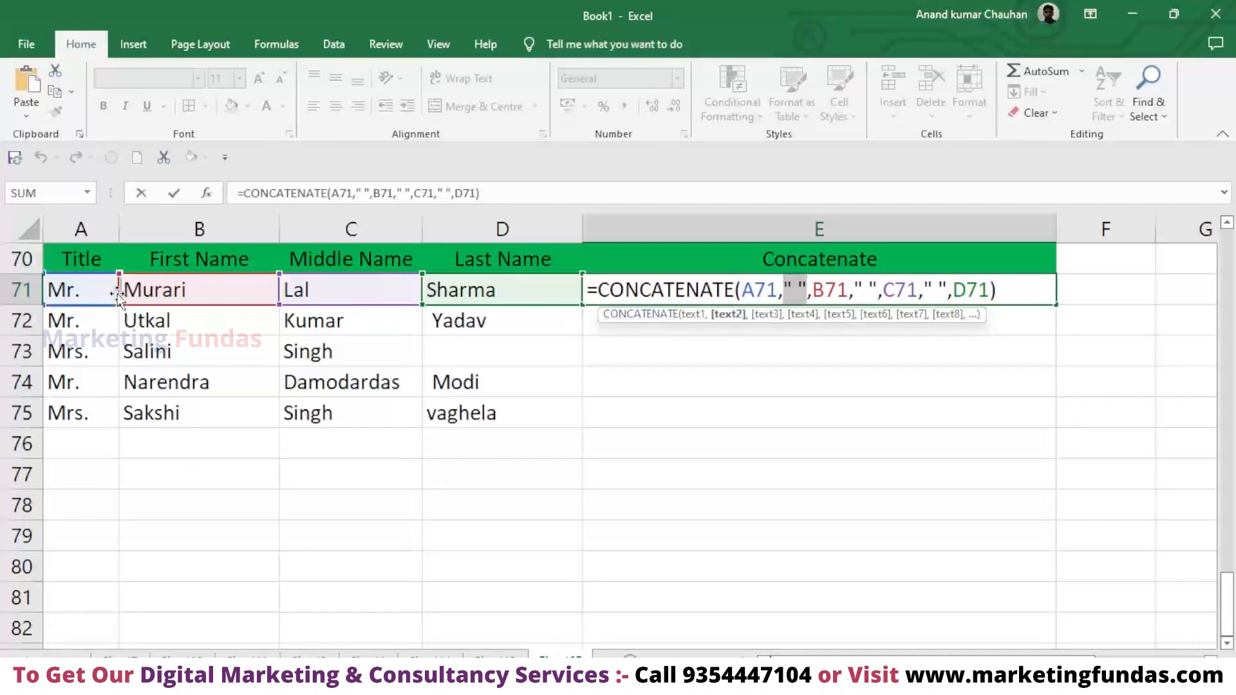
left_click(813, 300)
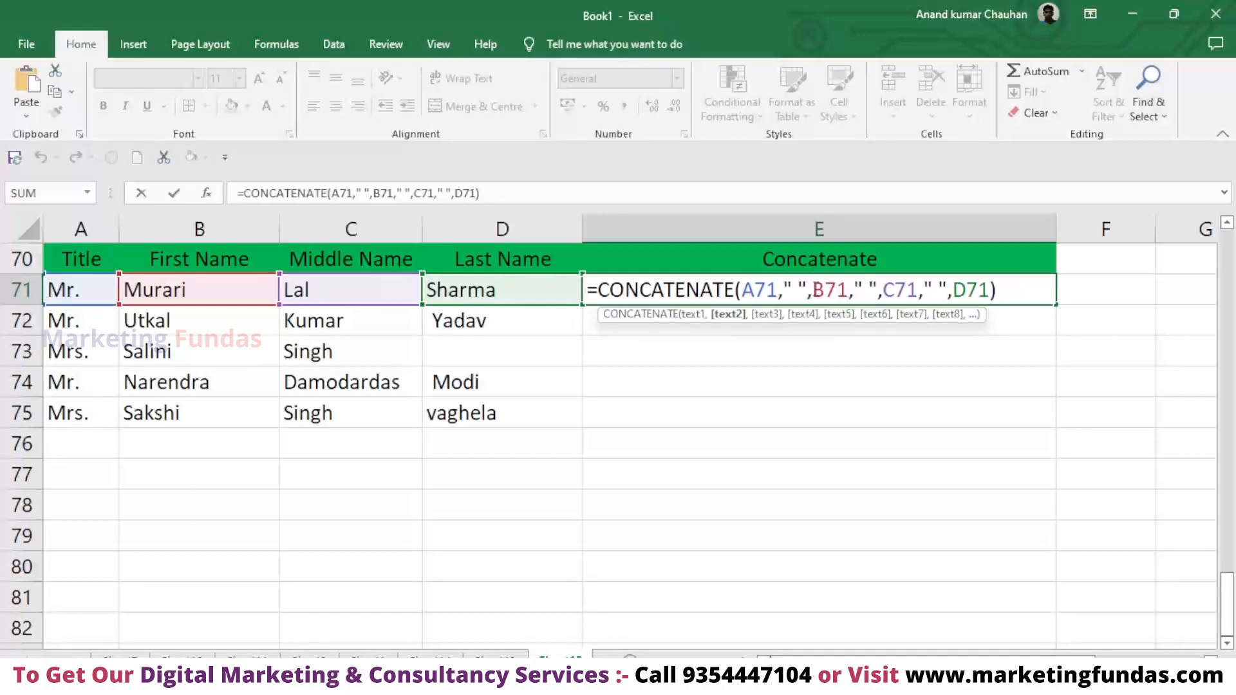
left_click_drag(812, 291, 850, 291)
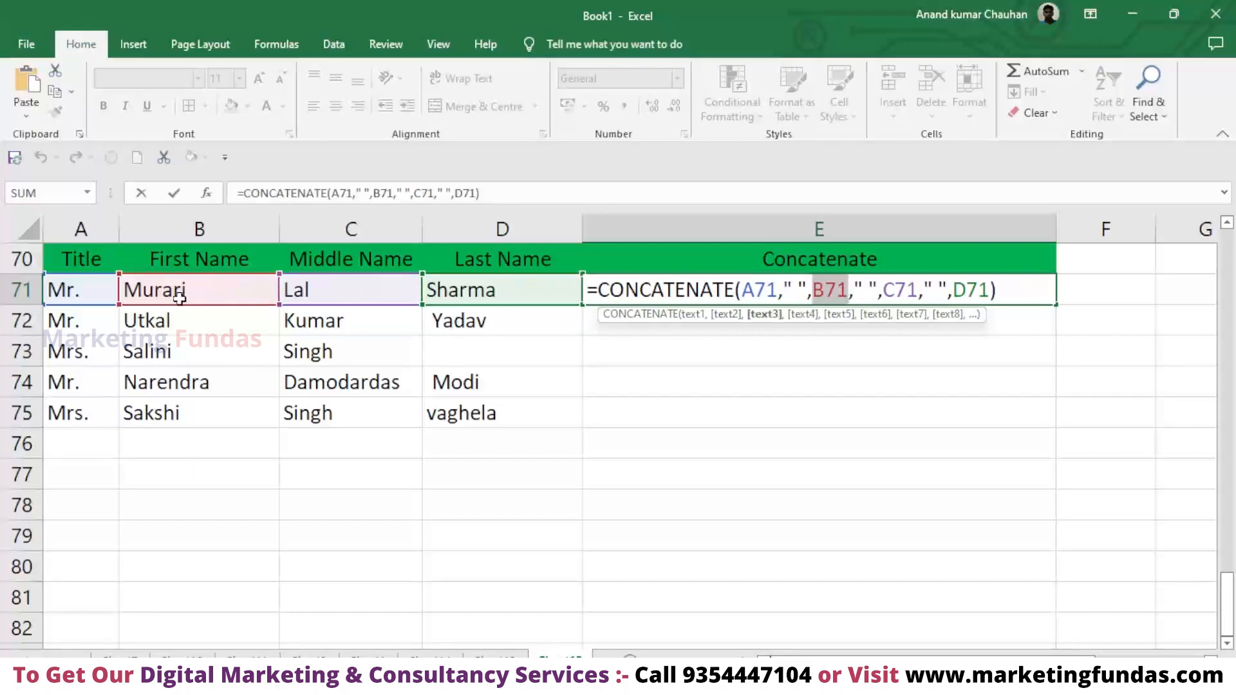
left_click_drag(849, 293, 878, 296)
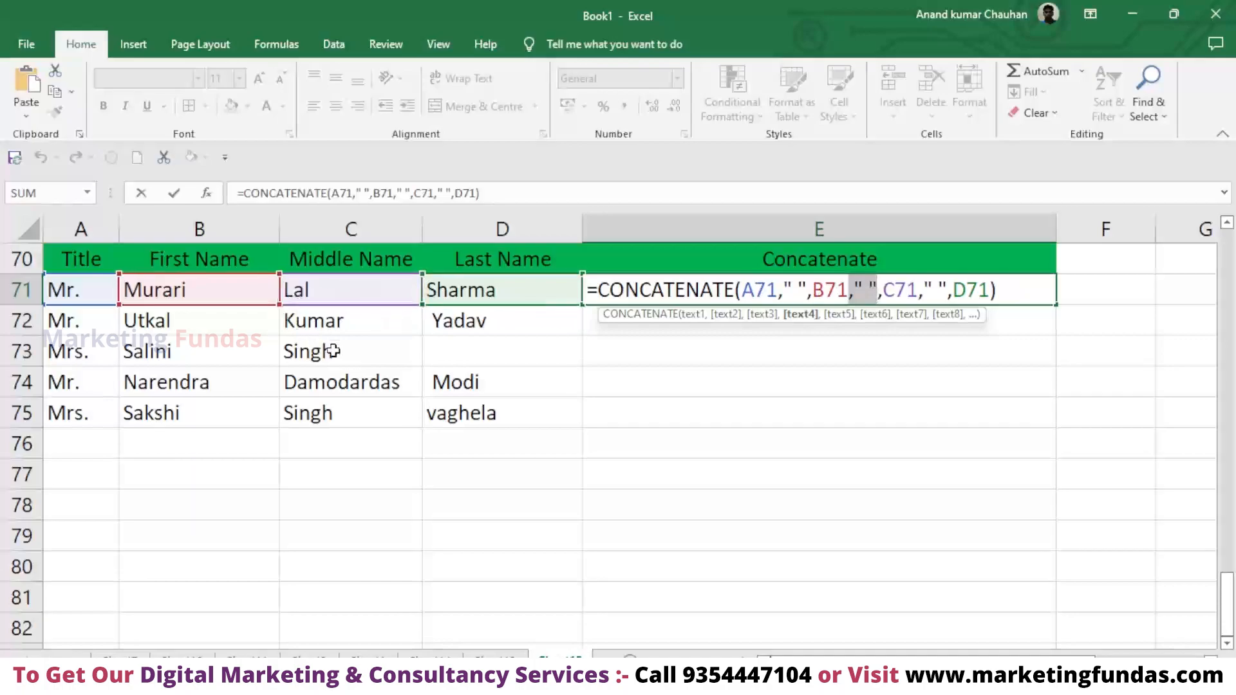
left_click_drag(883, 291, 916, 296)
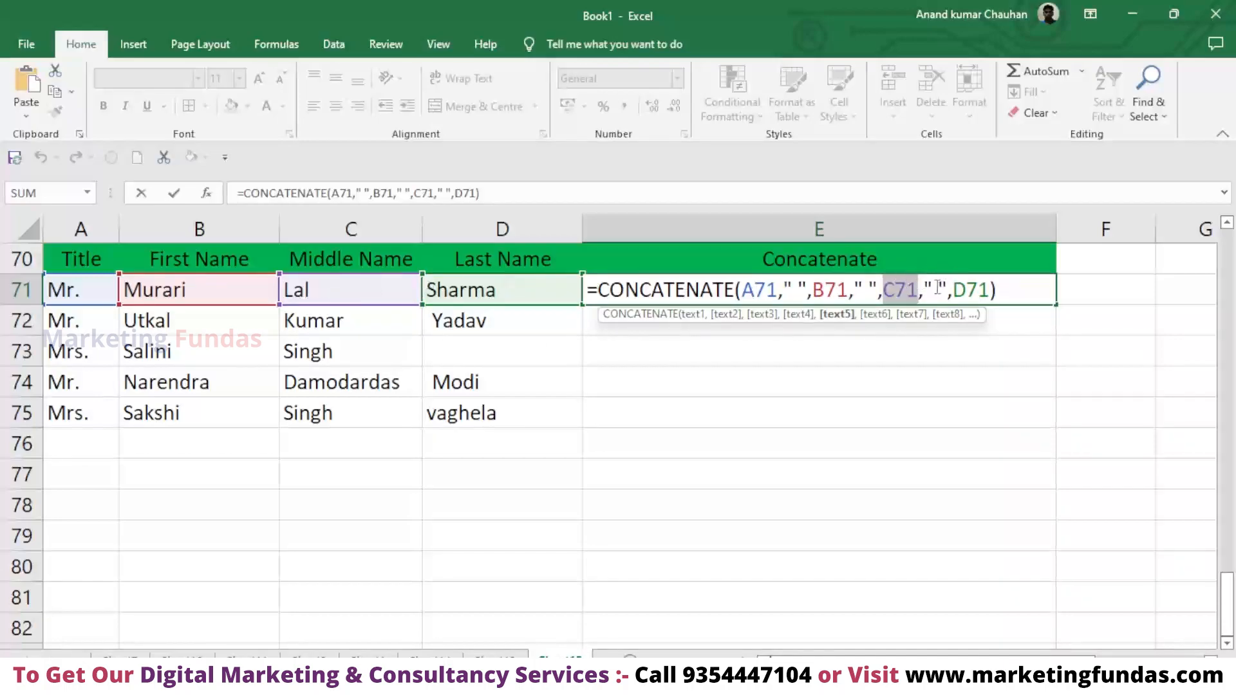
left_click_drag(924, 290, 946, 291)
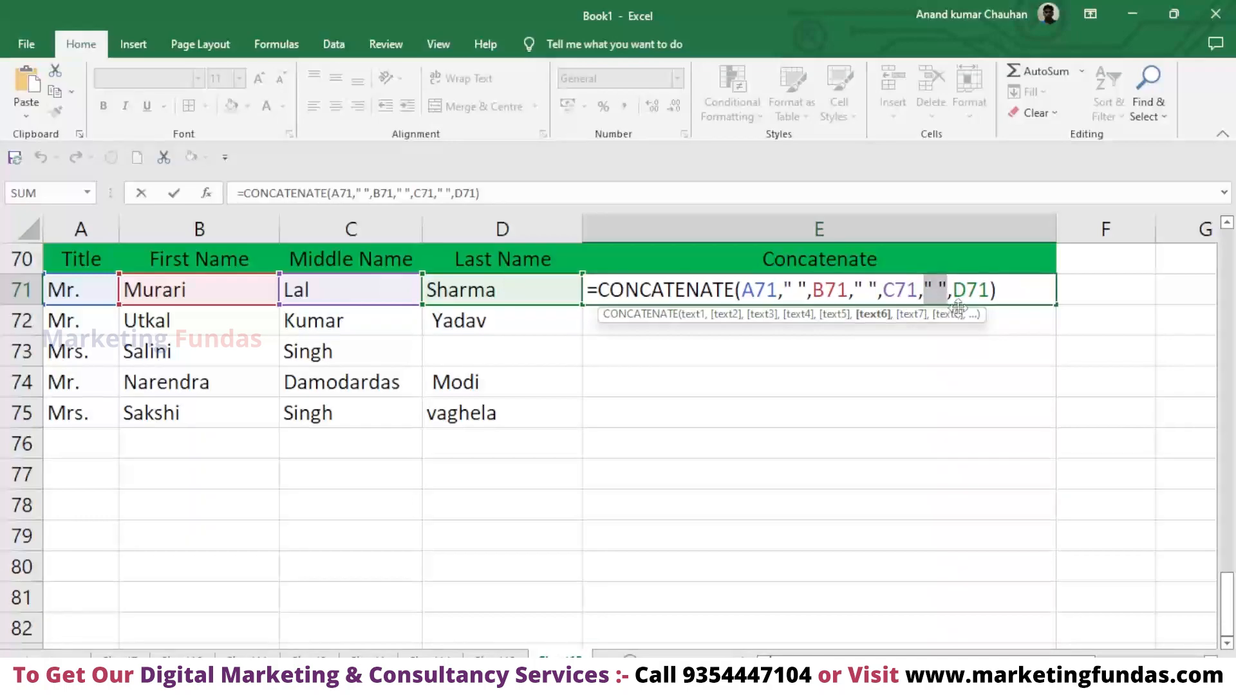
left_click(1011, 290)
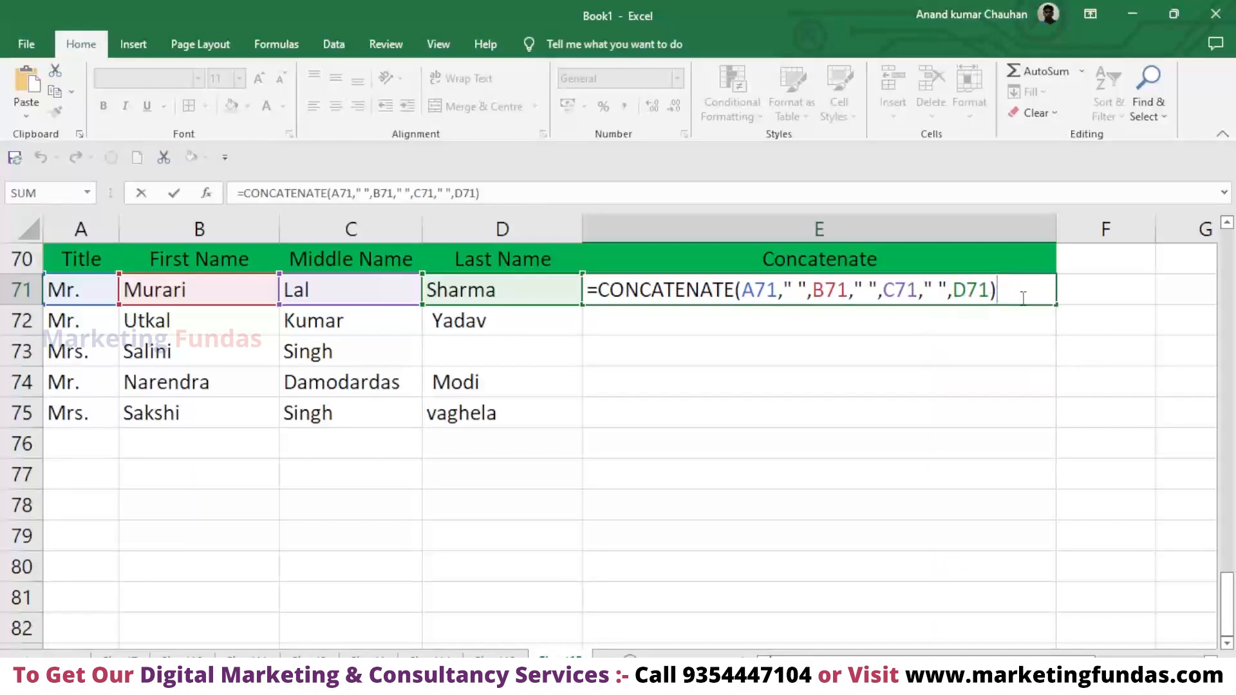
key("Return")
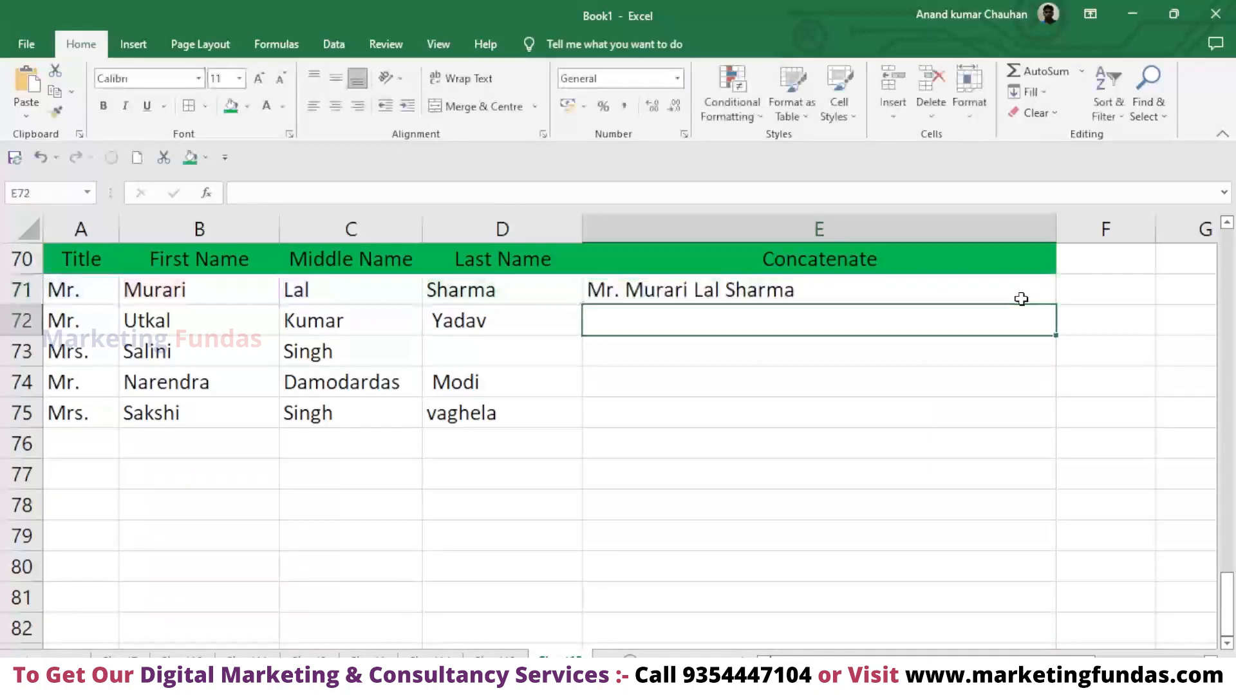
Fill the CONCATENATE formula from E71 down through E75 for the remaining names.
left_click(1011, 295)
left_click_drag(1056, 303, 1056, 422)
left_click_drag(1056, 422, 1056, 423)
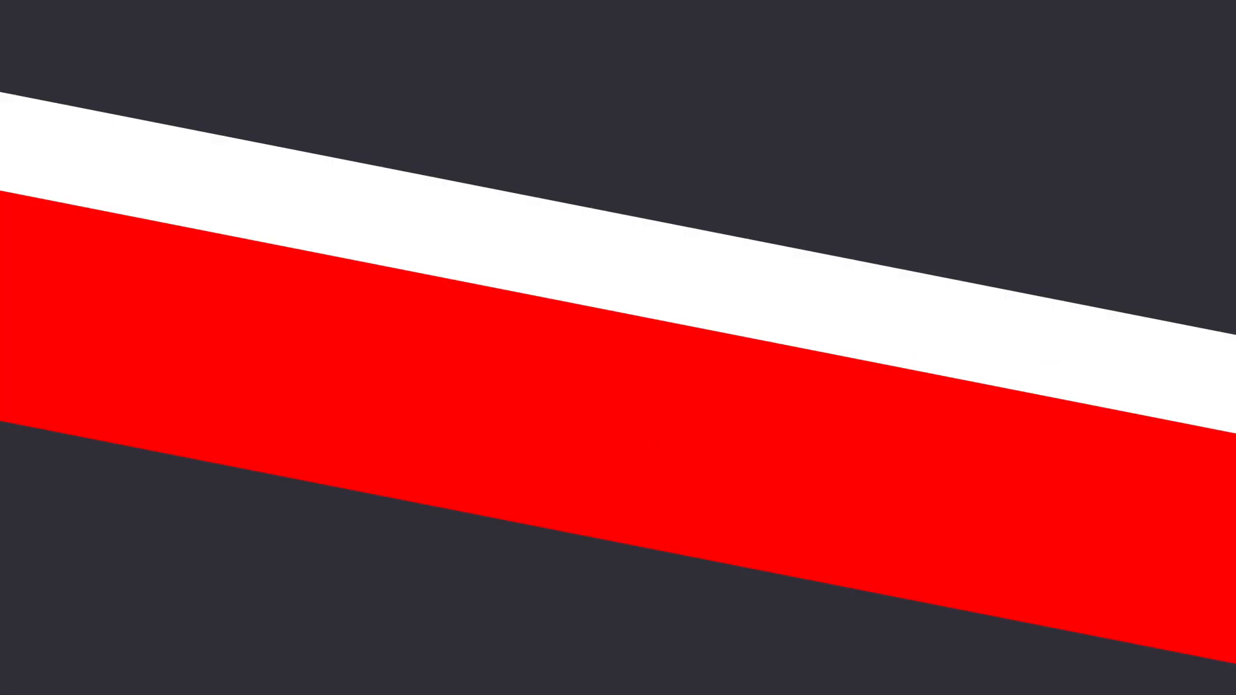